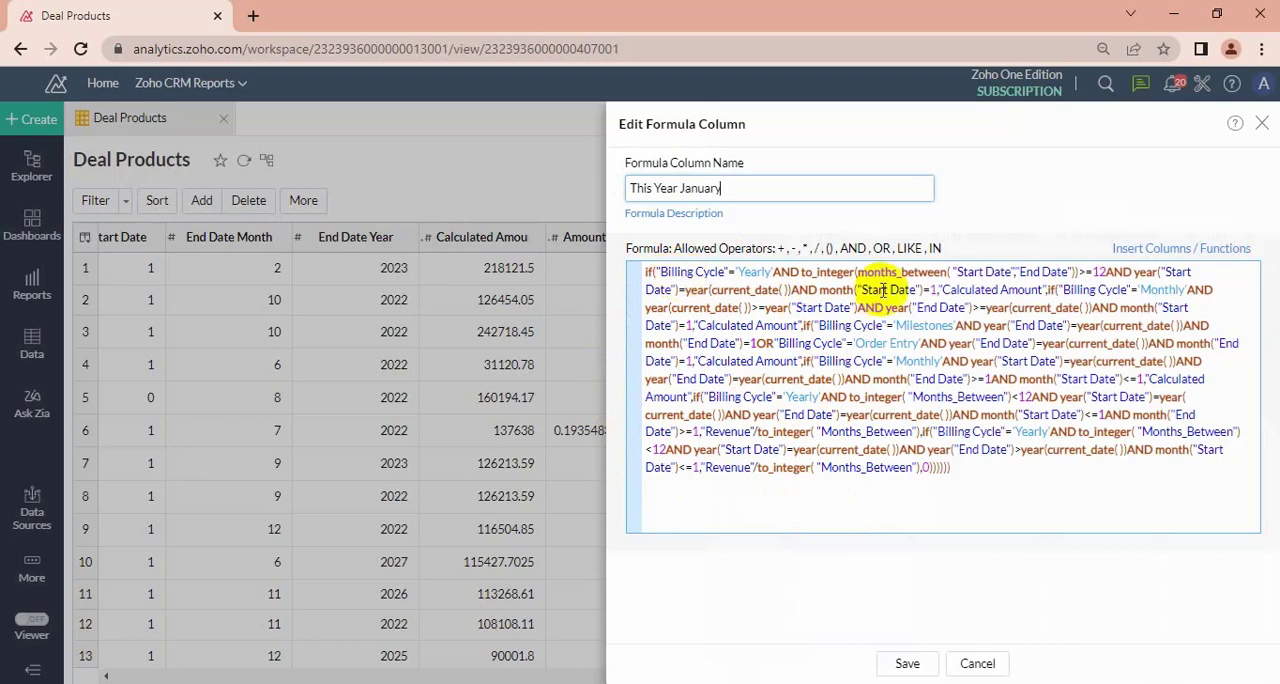
# Save the This Year January formula column and open the Amount on Milestones formula column for editing.
pyautogui.click(907, 664)
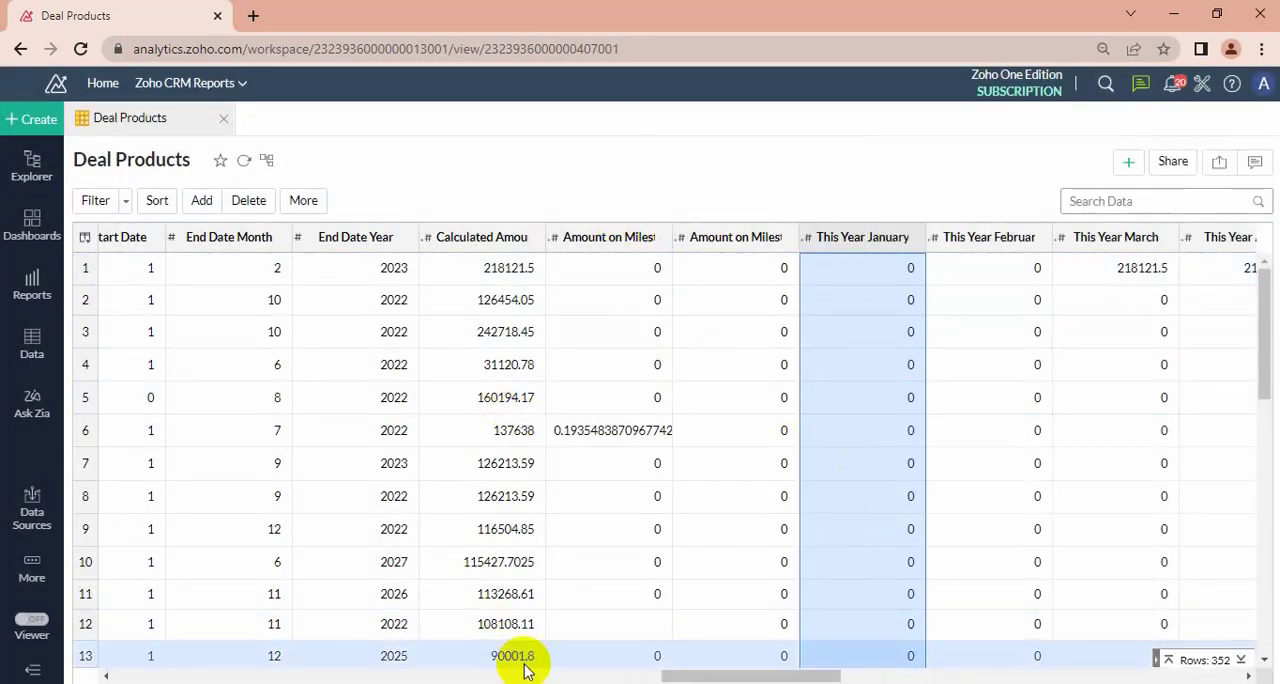
pyautogui.moveTo(757, 676); pyautogui.dragTo(786, 674)
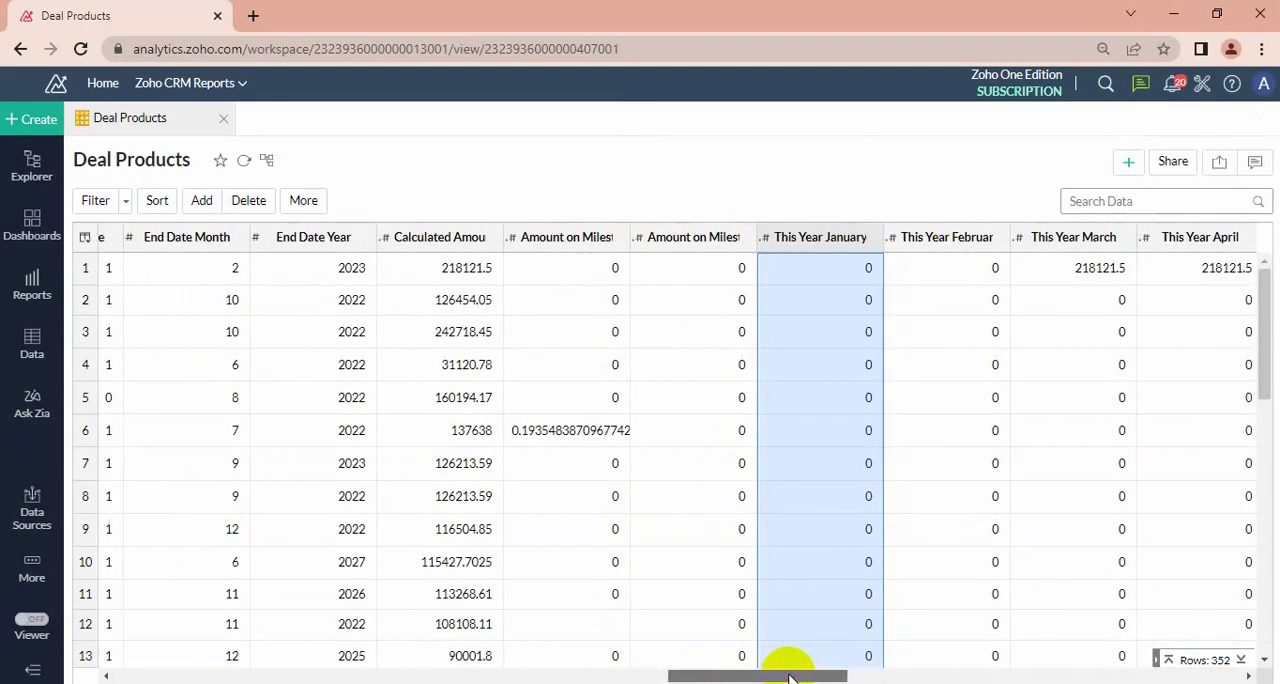
pyautogui.rightClick(590, 245)
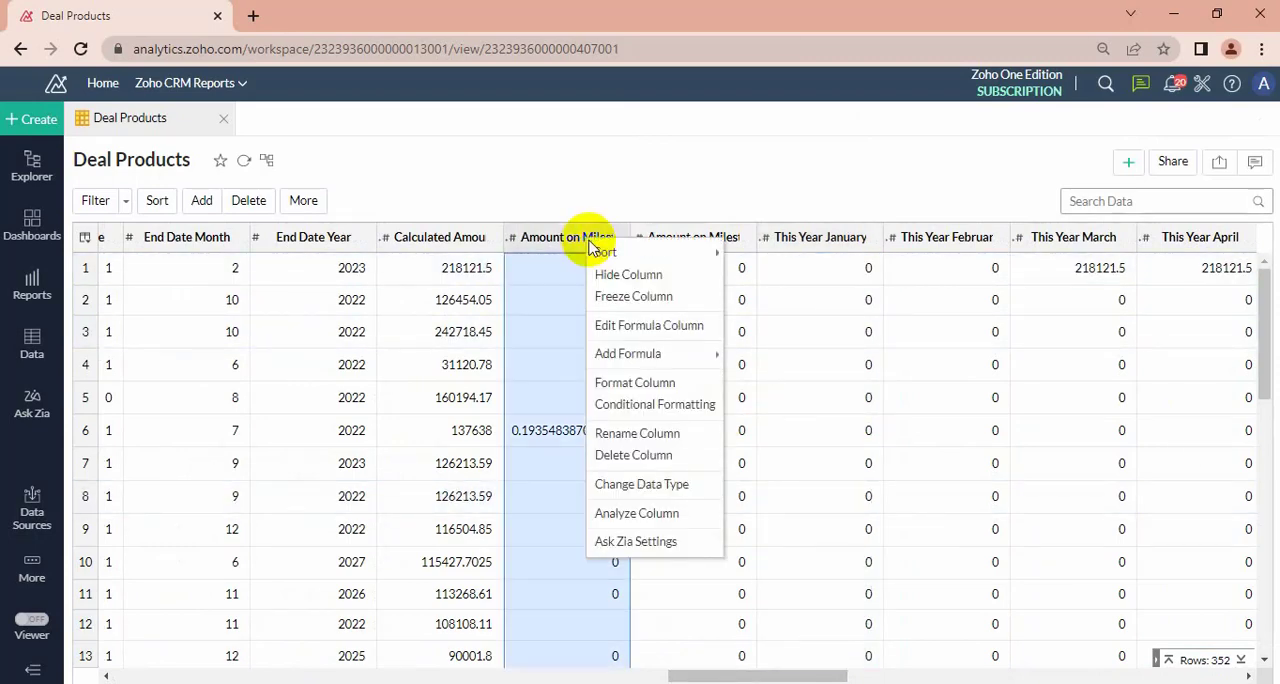
pyautogui.click(603, 327)
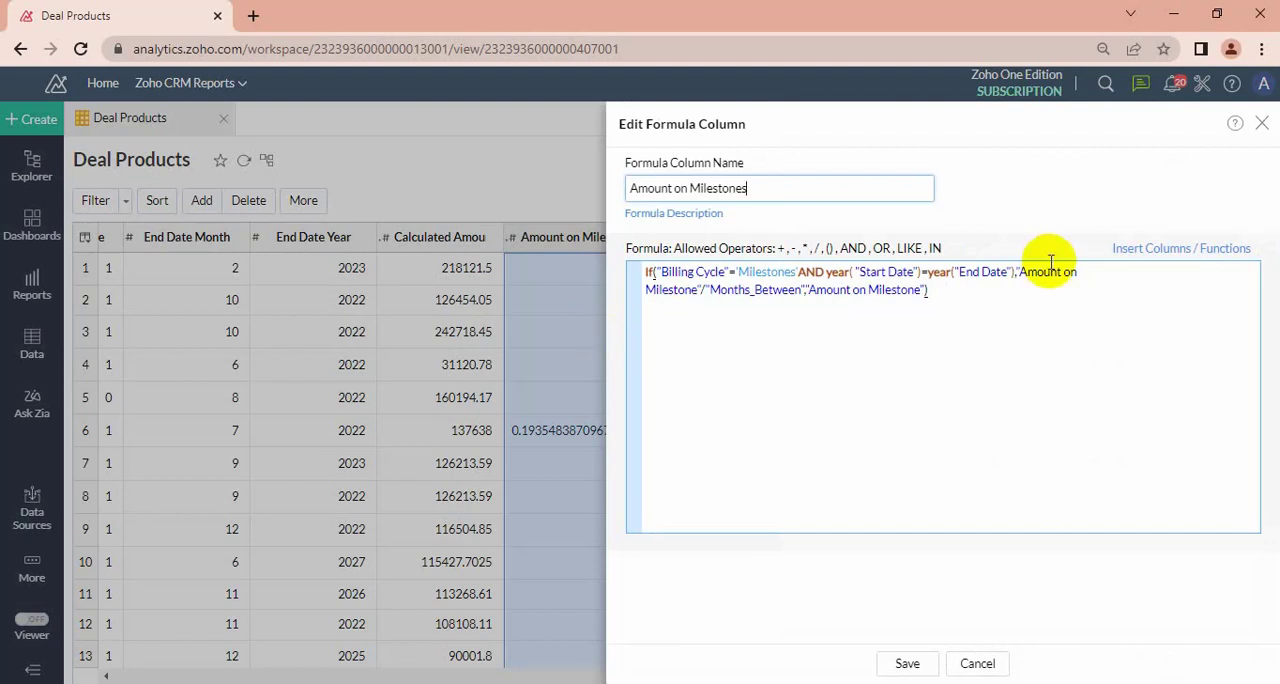
# Clear the existing Amount on Milestones formula and start a new one with the if() function.
pyautogui.moveTo(974, 292); pyautogui.dragTo(650, 268)
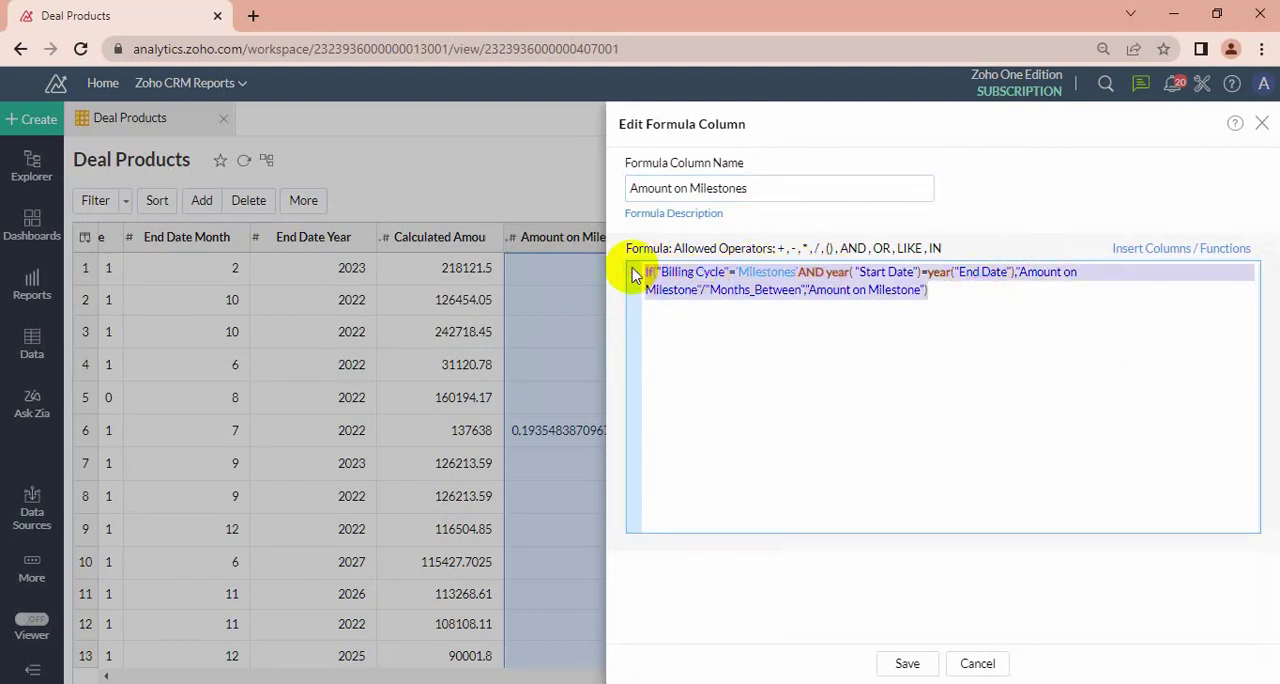
pyautogui.press('BackSpace')
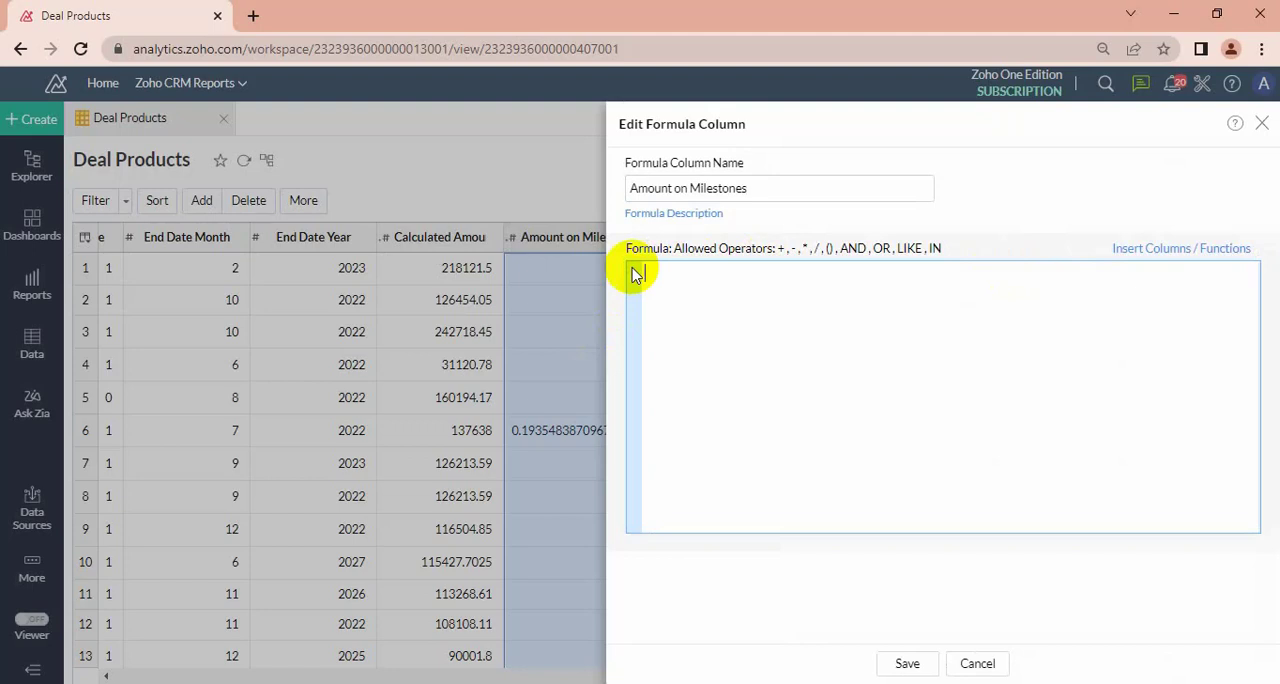
pyautogui.write('if')
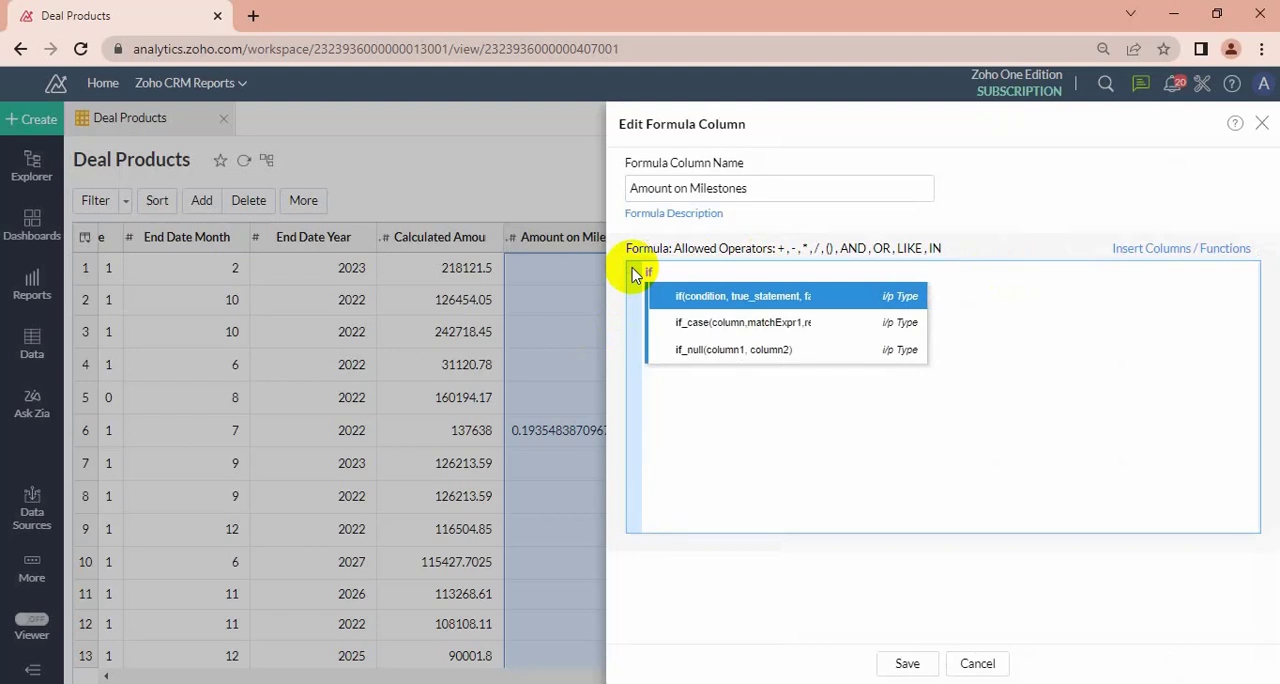
pyautogui.press('Return')
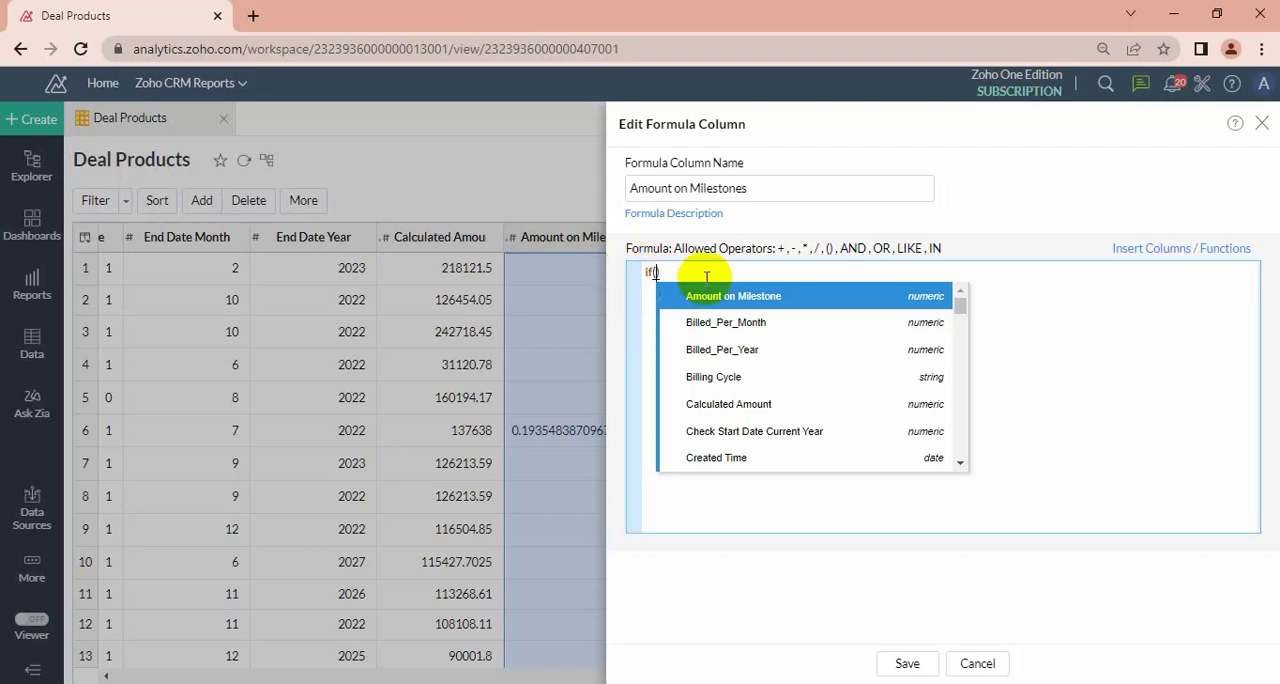
# Insert the Billing Cycle column inside if() and compare it with 'Milestones'.
pyautogui.click(1127, 251)
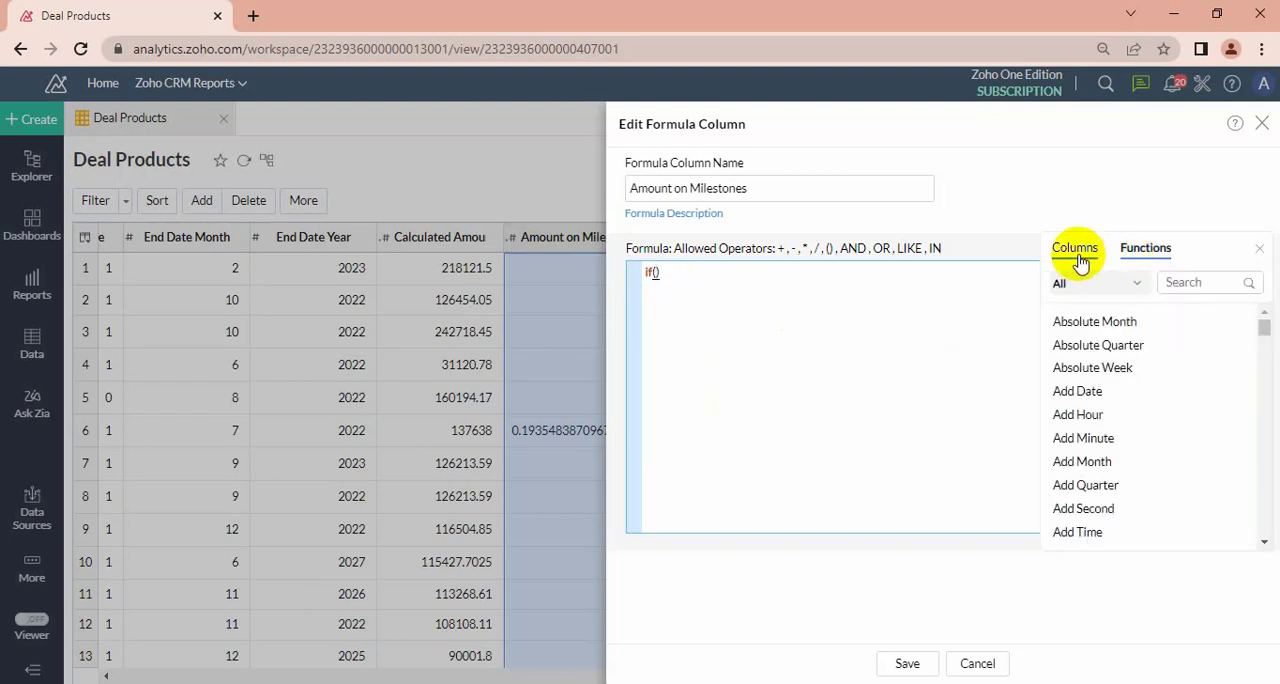
pyautogui.click(1077, 252)
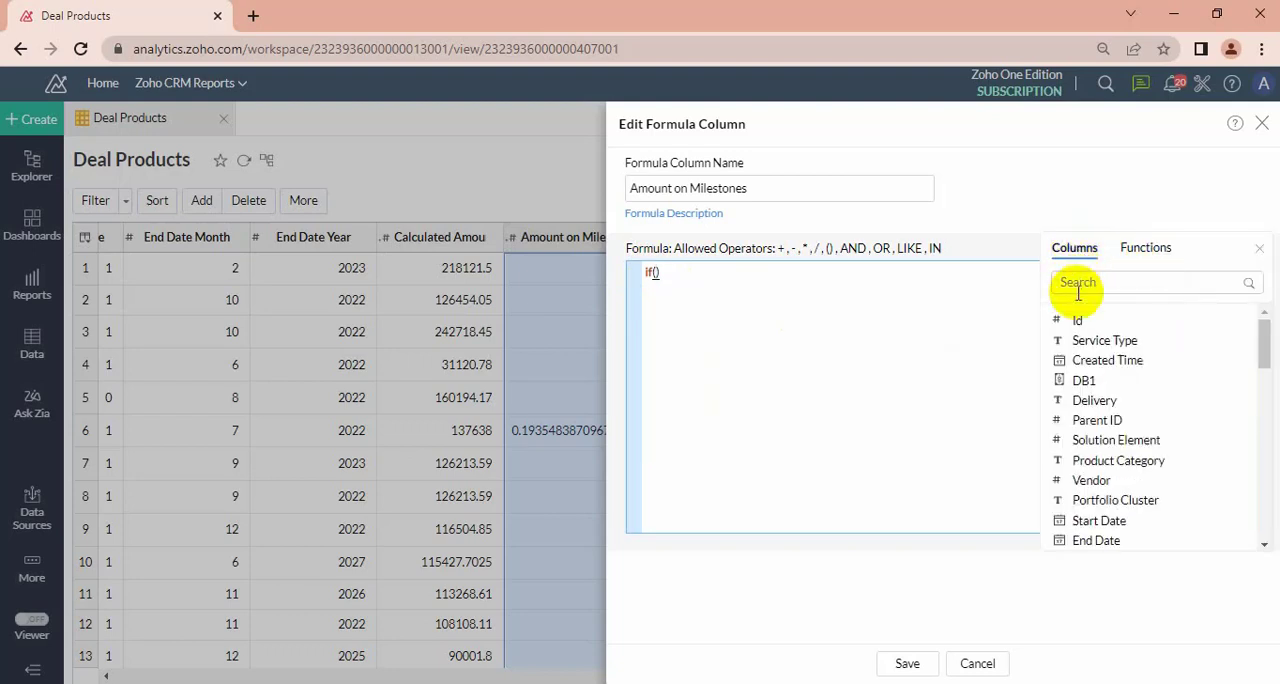
pyautogui.click(1078, 286)
pyautogui.write('bil')
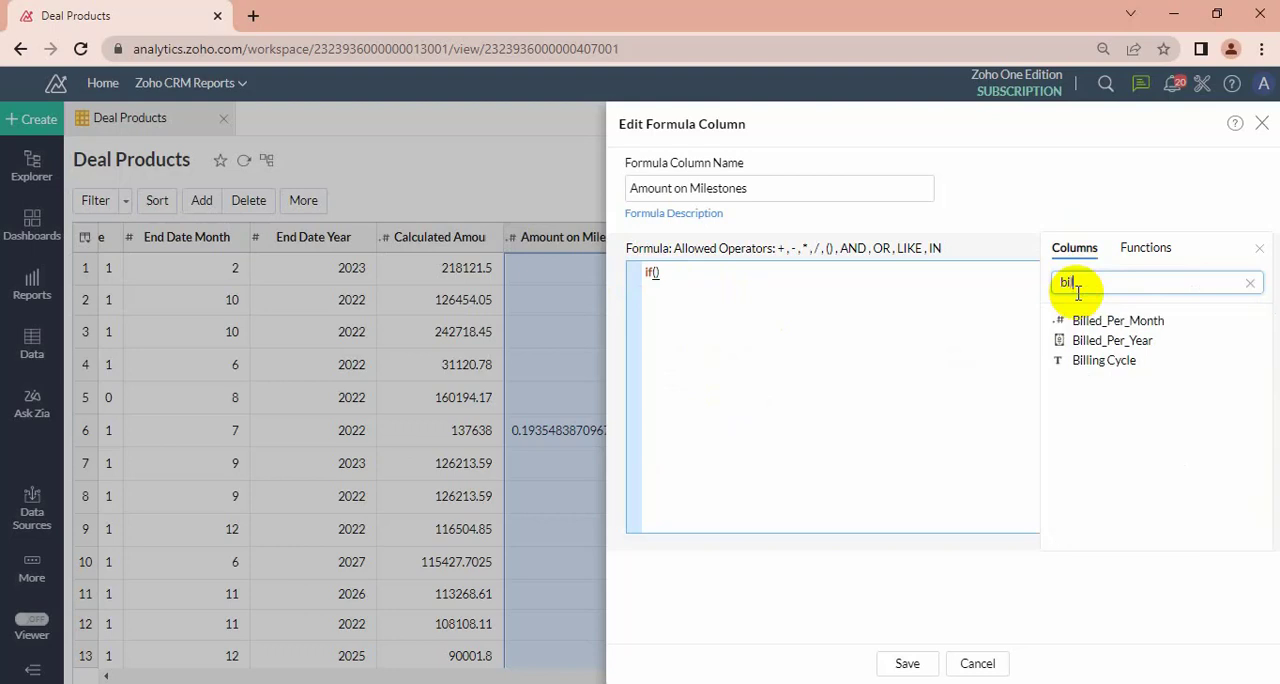
pyautogui.doubleClick(1082, 360)
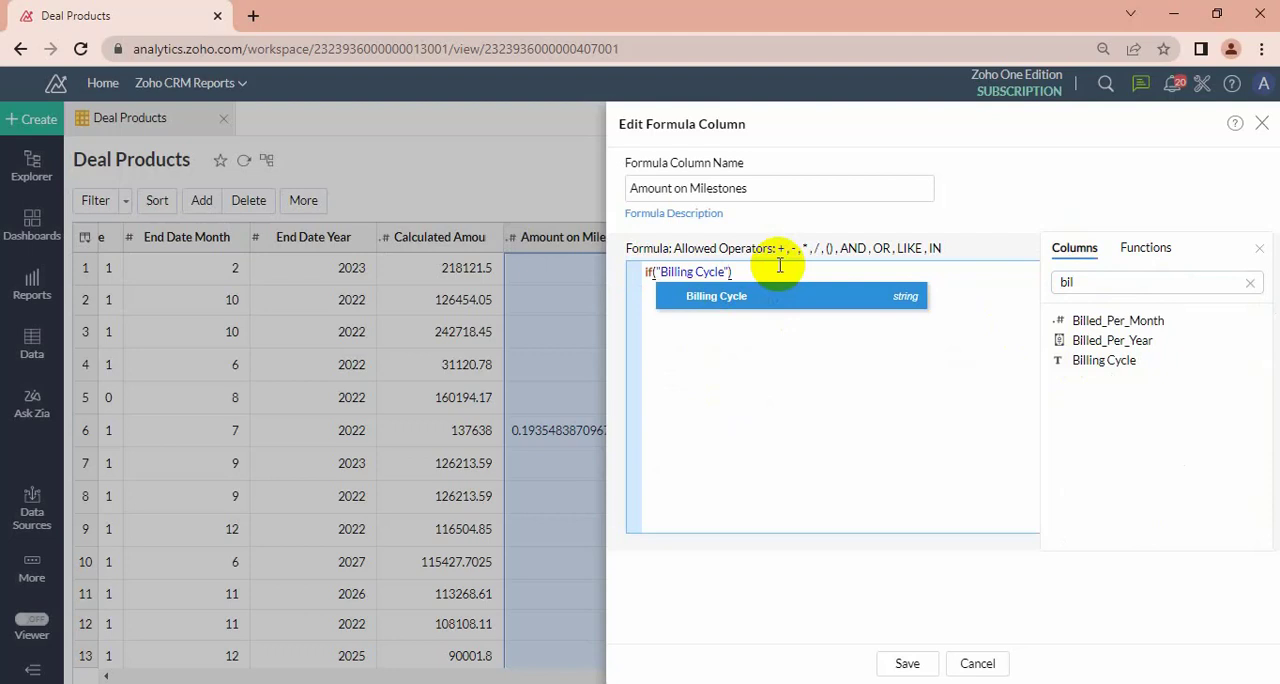
pyautogui.write('=')
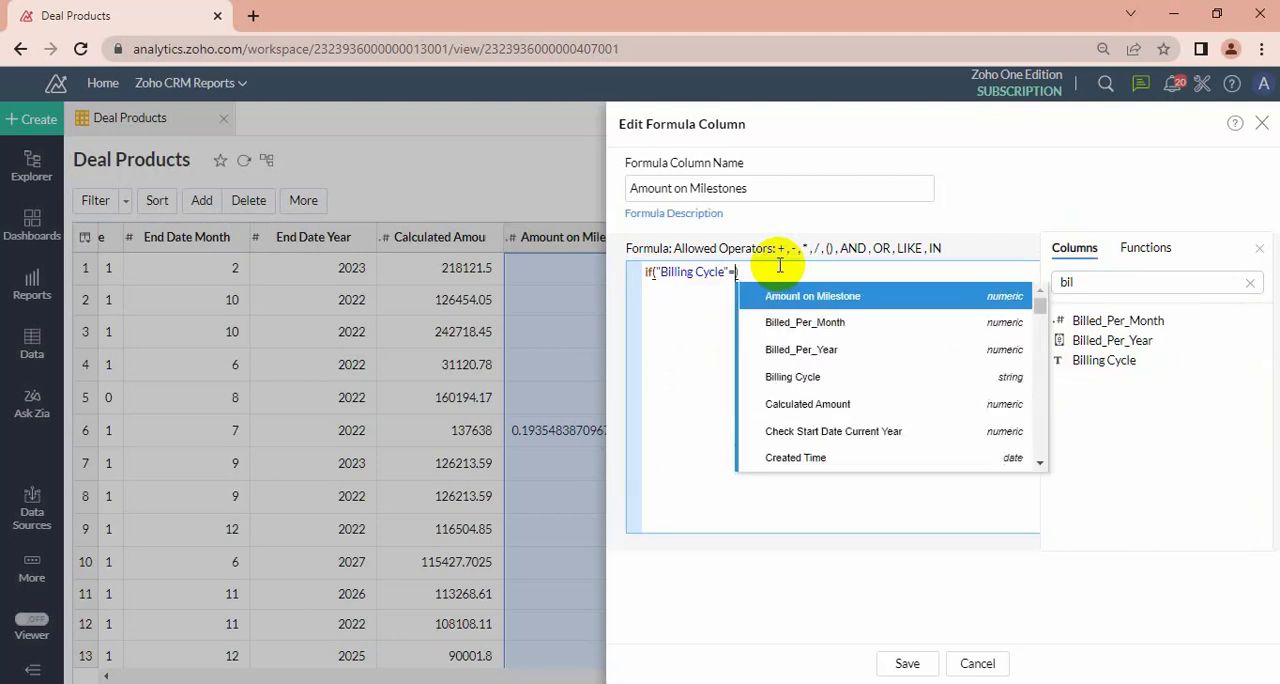
pyautogui.write("'M")
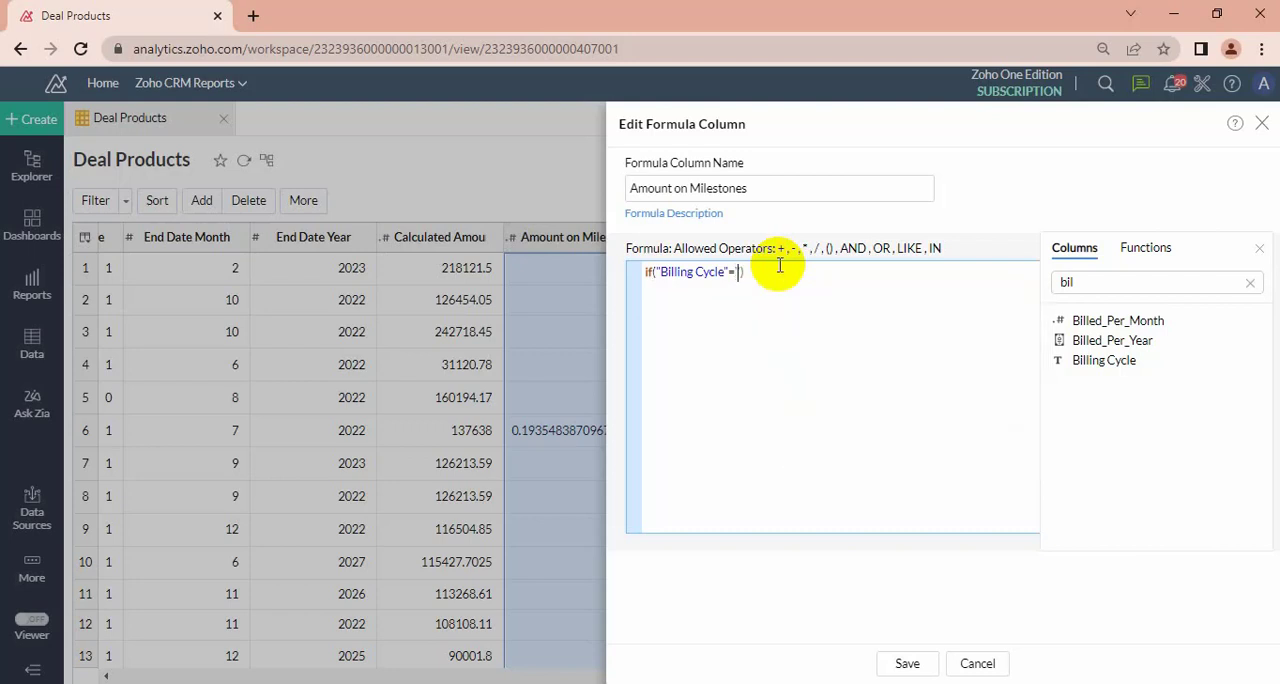
pyautogui.write('ilestones')
pyautogui.write(',1,0')
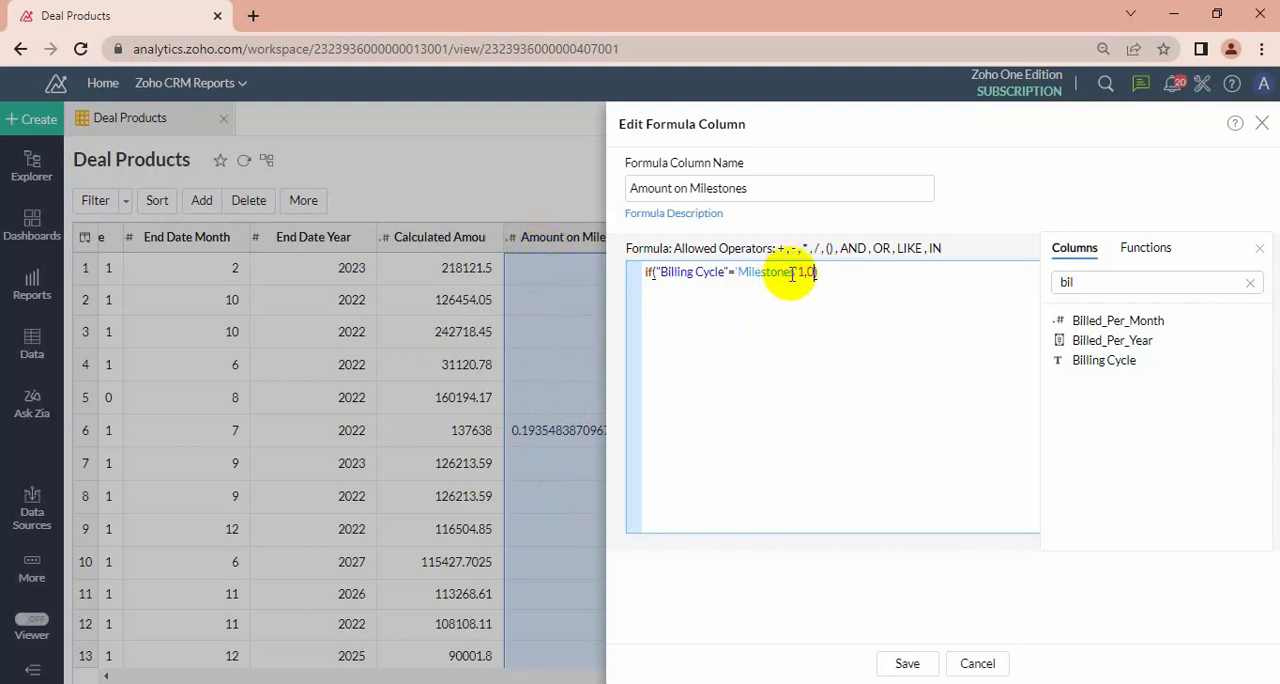
pyautogui.press('BackSpace')
pyautogui.press('BackSpace')
pyautogui.press('BackSpace')
pyautogui.press('BackSpace')
# Extend the condition with AND and insert the Year function after it.
pyautogui.write('AND')
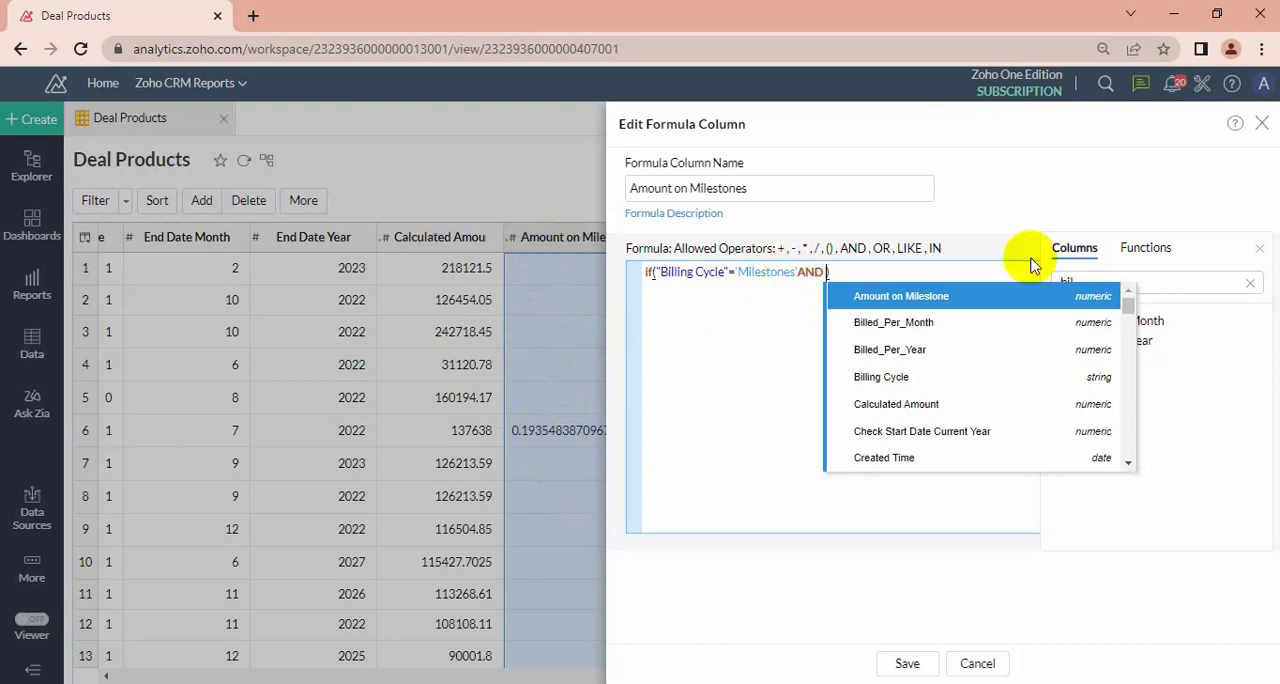
pyautogui.click(1152, 276)
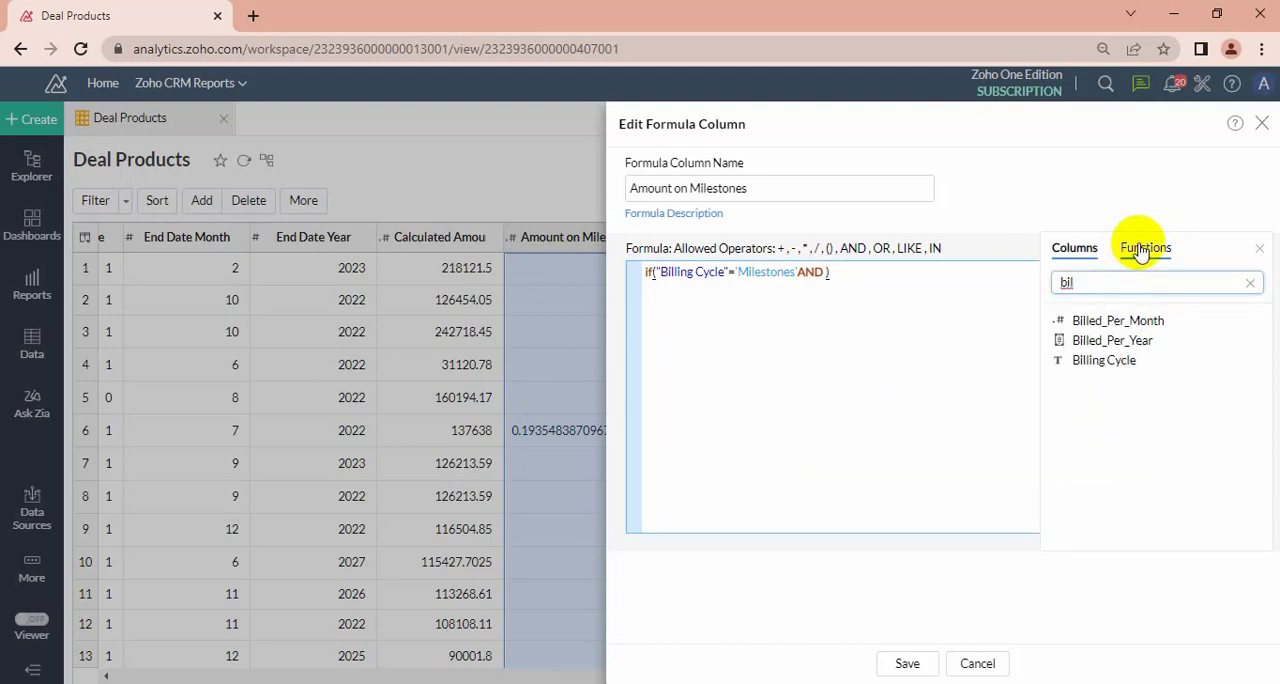
pyautogui.click(1140, 250)
pyautogui.click(1180, 282)
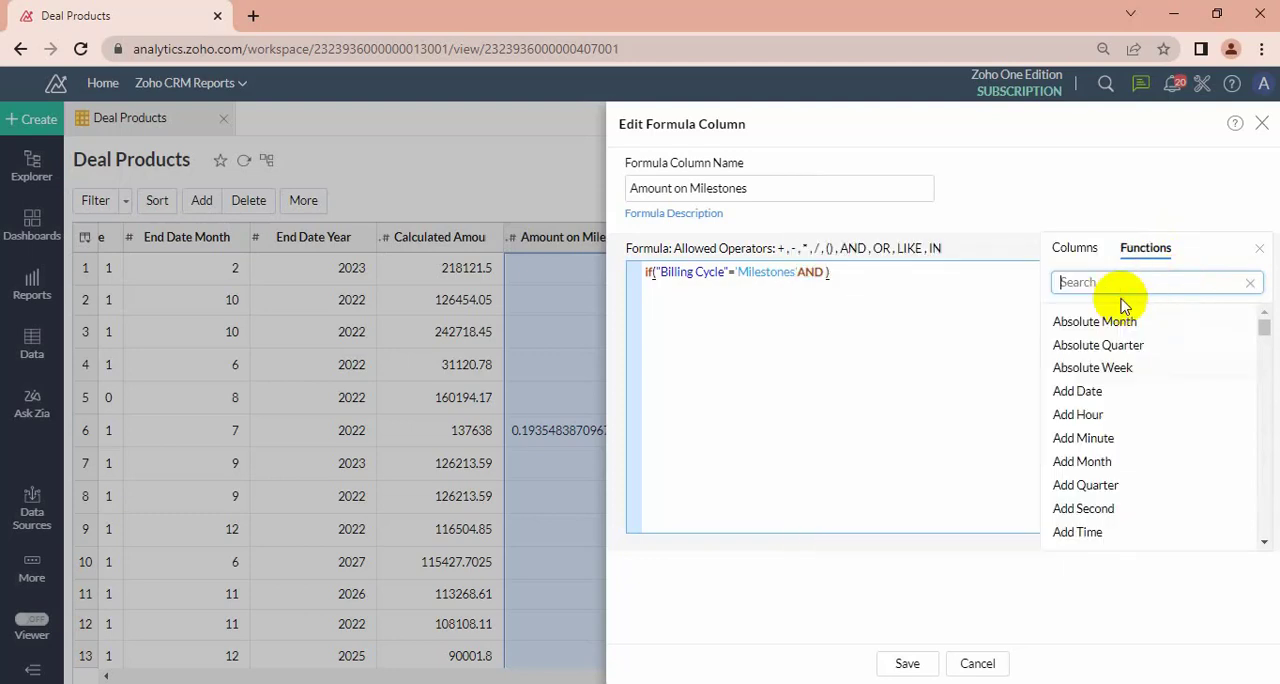
pyautogui.write('year')
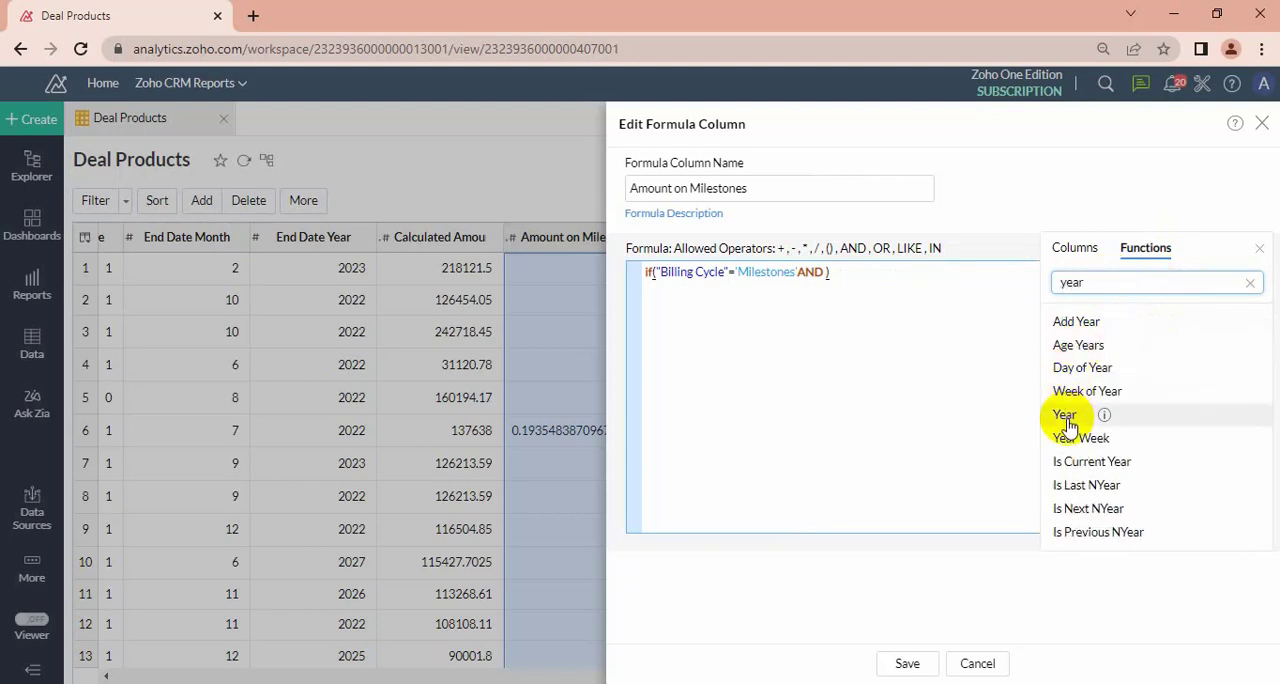
pyautogui.moveTo(1104, 418)
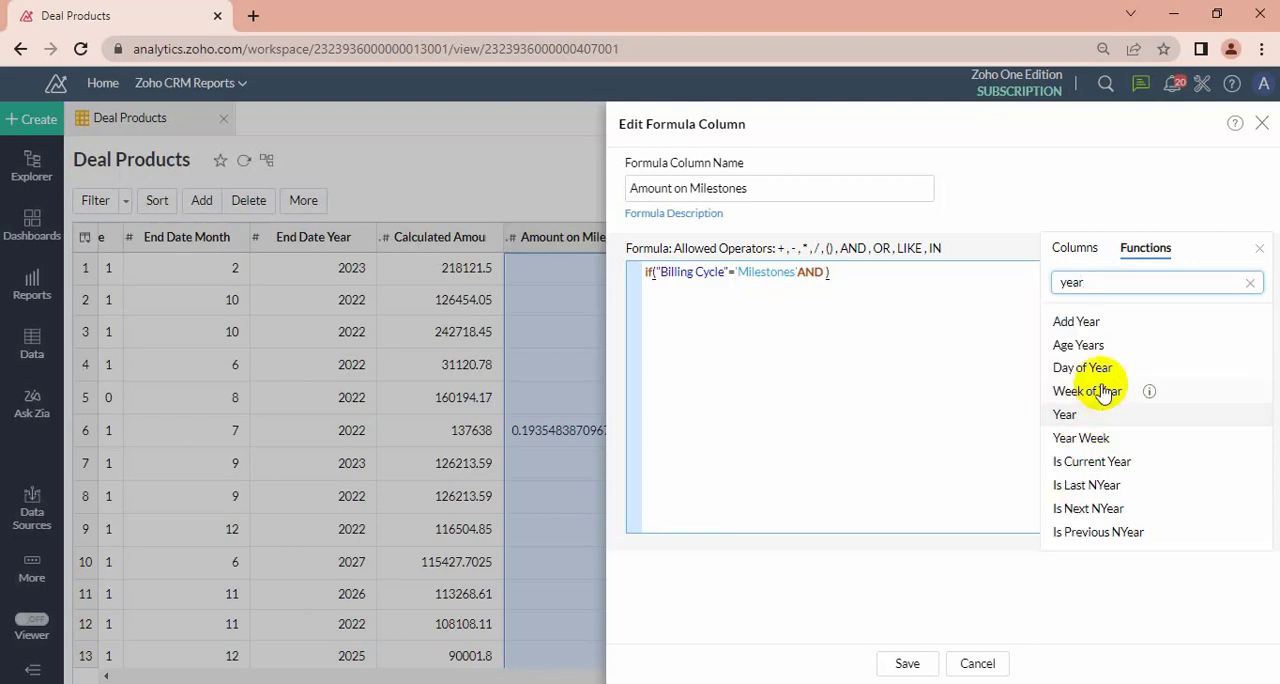
pyautogui.moveTo(1153, 394)
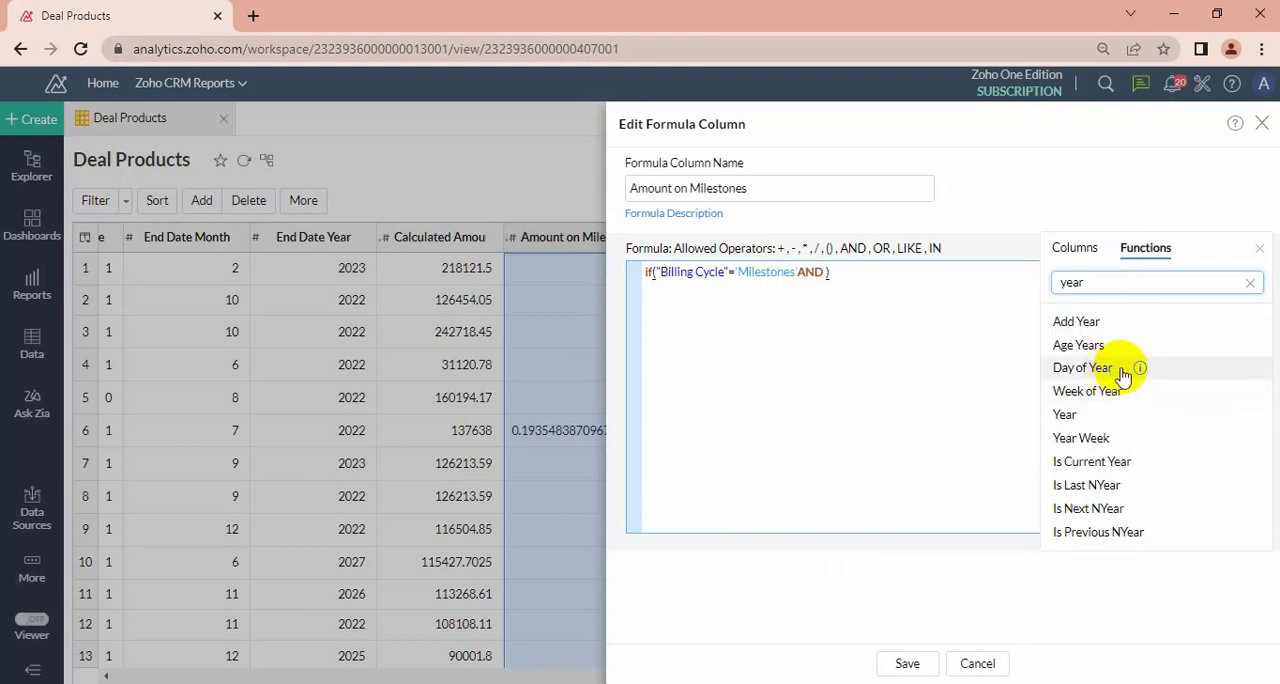
pyautogui.moveTo(1116, 383)
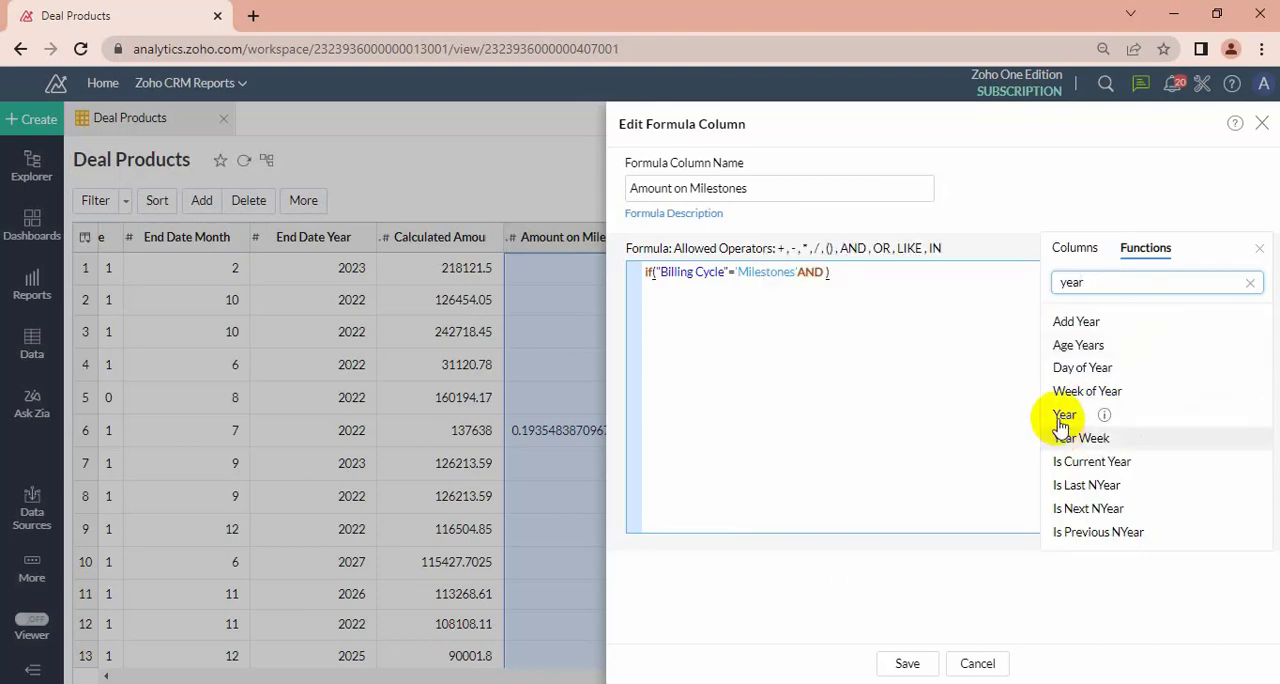
pyautogui.click(1063, 418)
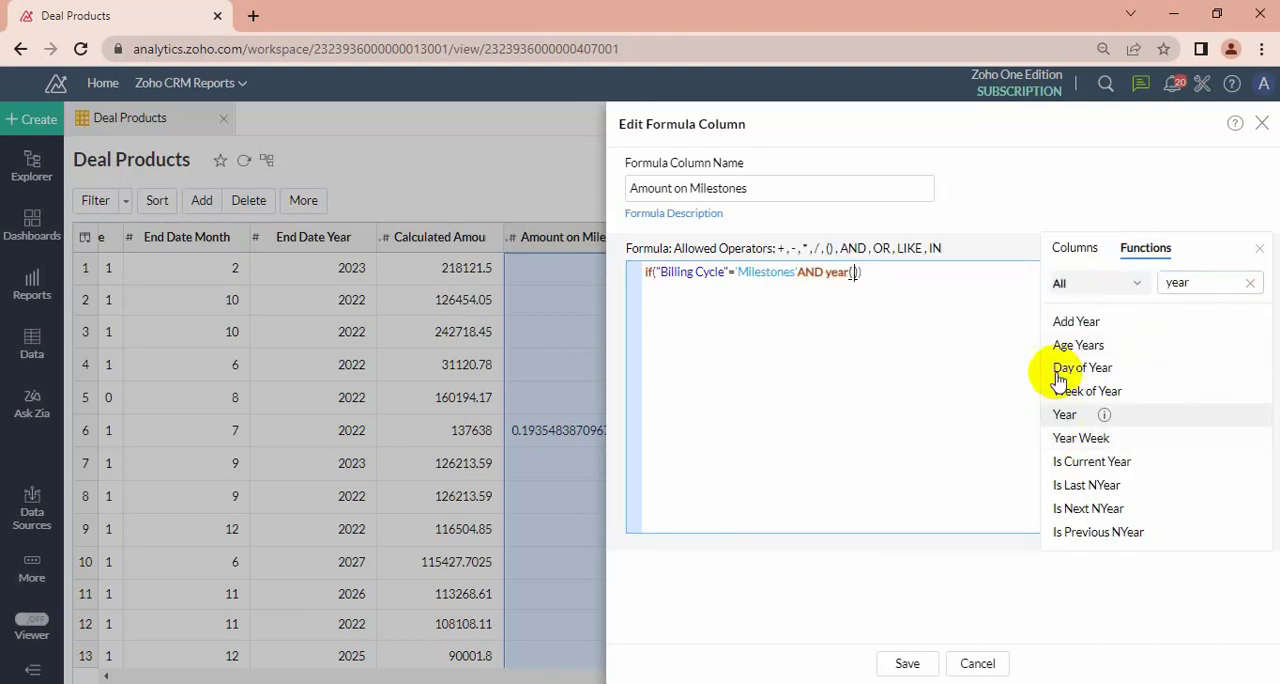
# Insert the Start Date column as the argument of the year() function.
pyautogui.click(1075, 249)
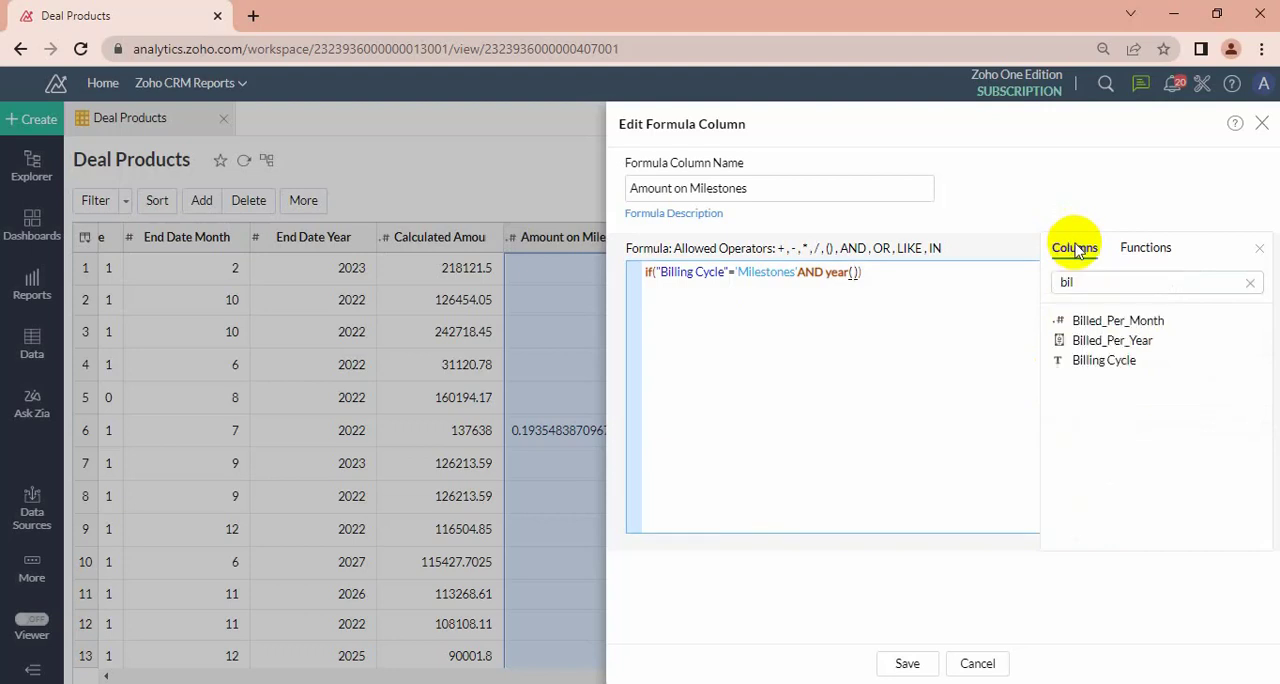
pyautogui.click(1072, 282)
pyautogui.press('BackSpace')
pyautogui.press('BackSpace')
pyautogui.press('BackSpace')
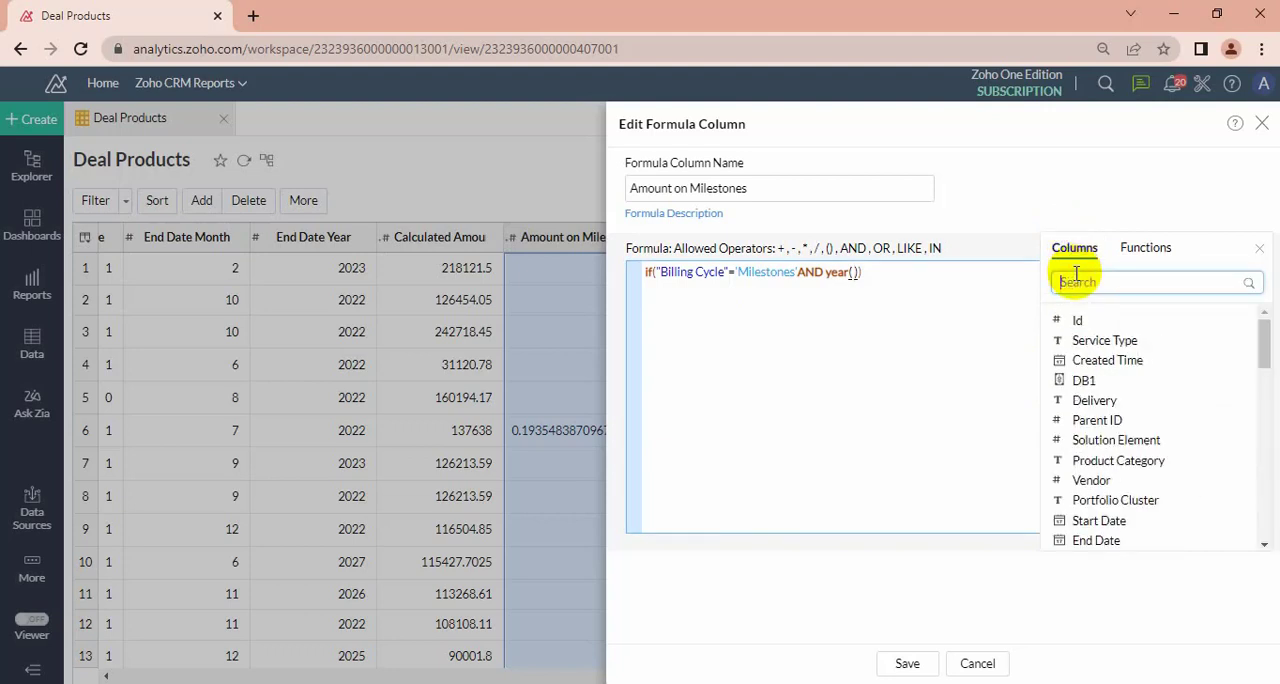
pyautogui.write('sta')
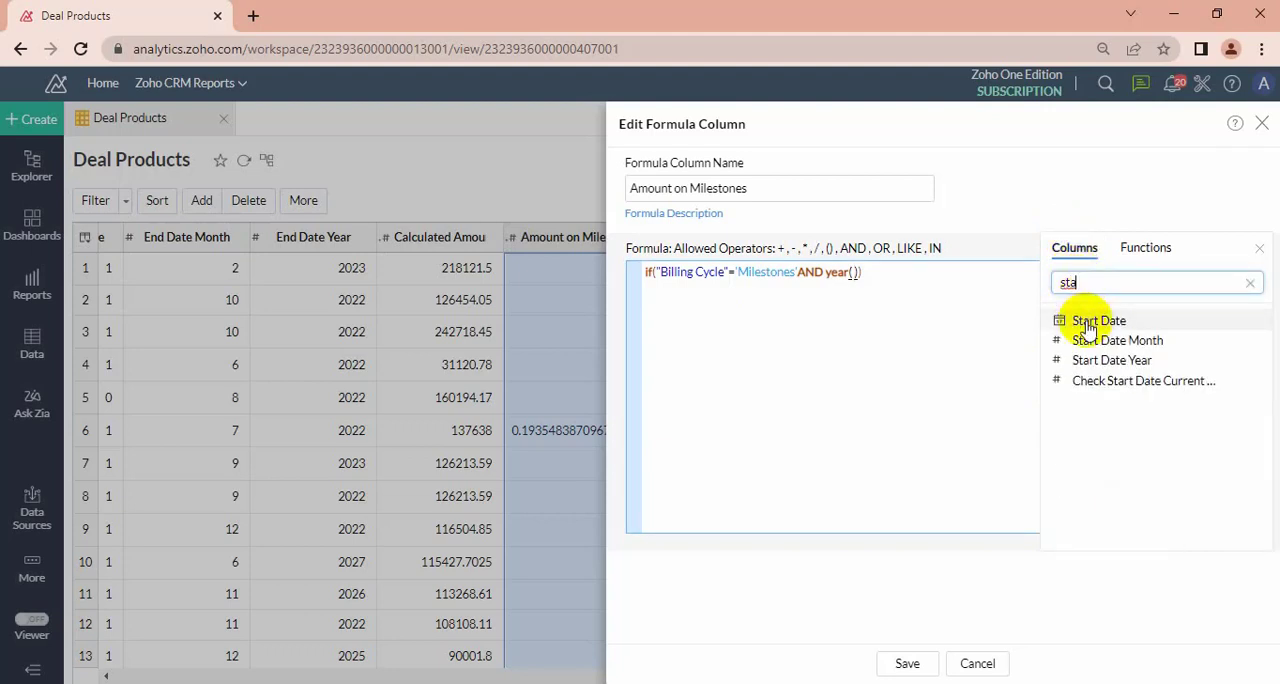
pyautogui.doubleClick(1088, 325)
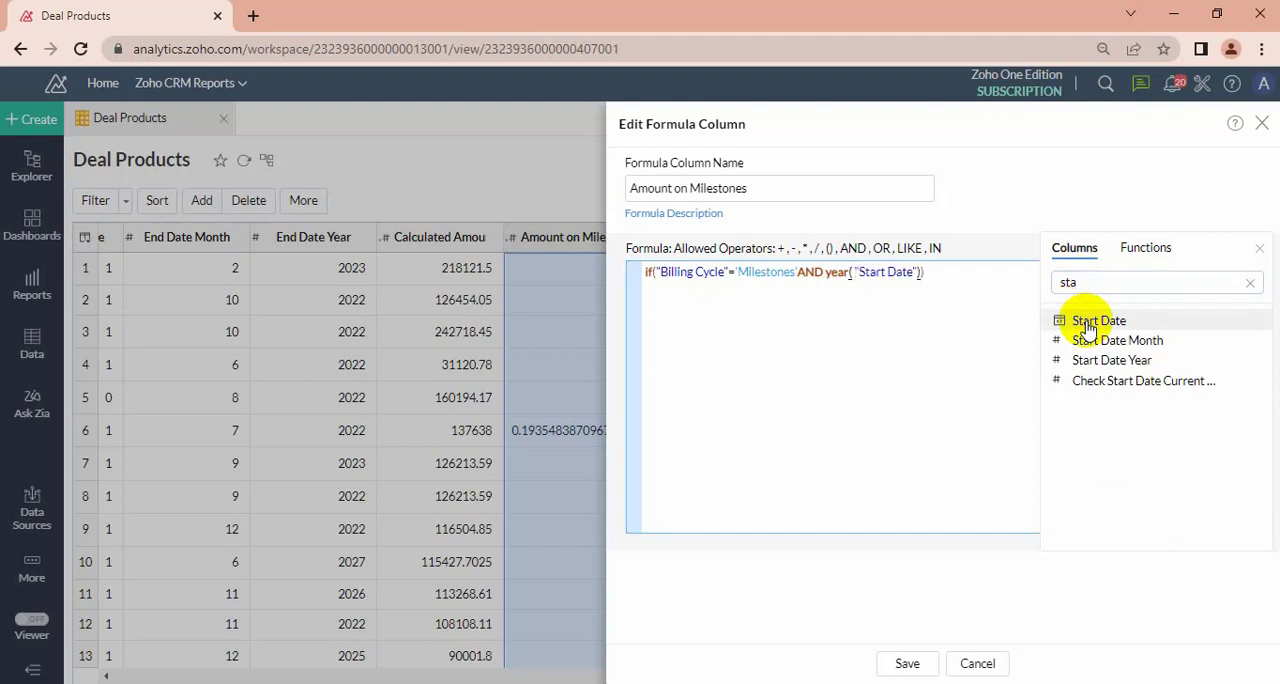
# Add an equals sign after year("Start Date") and insert a second Year function behind it.
pyautogui.write('=')
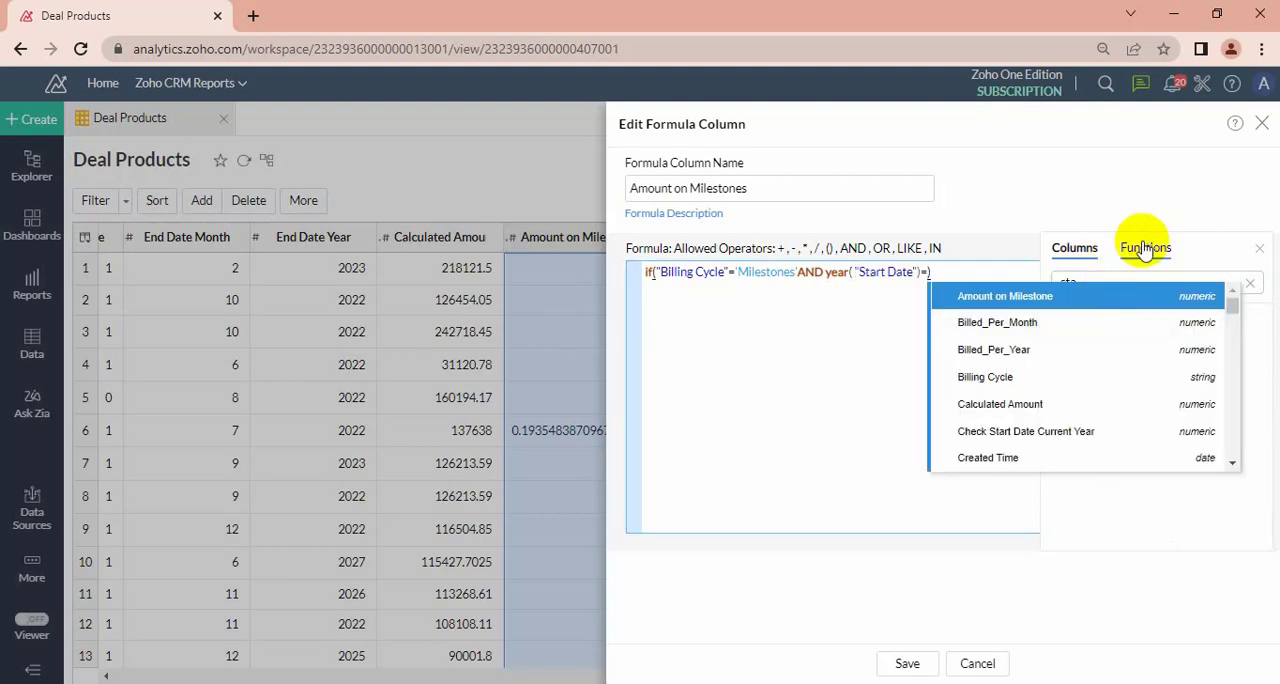
pyautogui.click(912, 310)
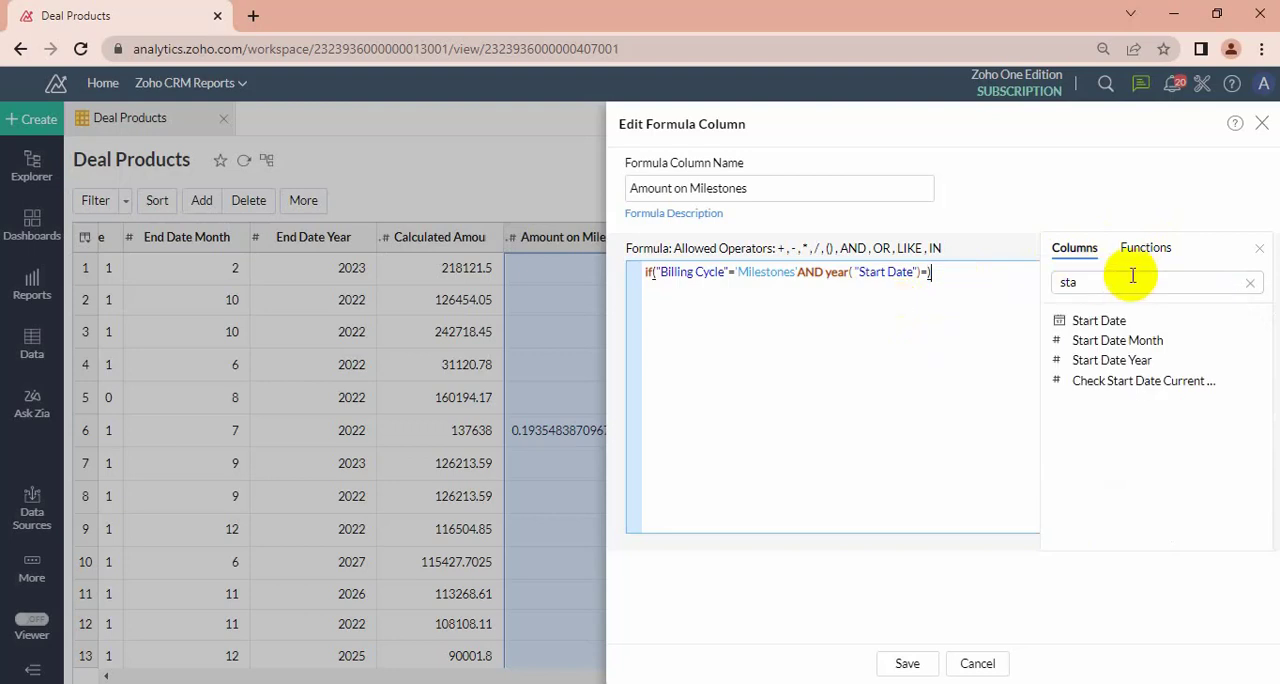
pyautogui.click(1145, 250)
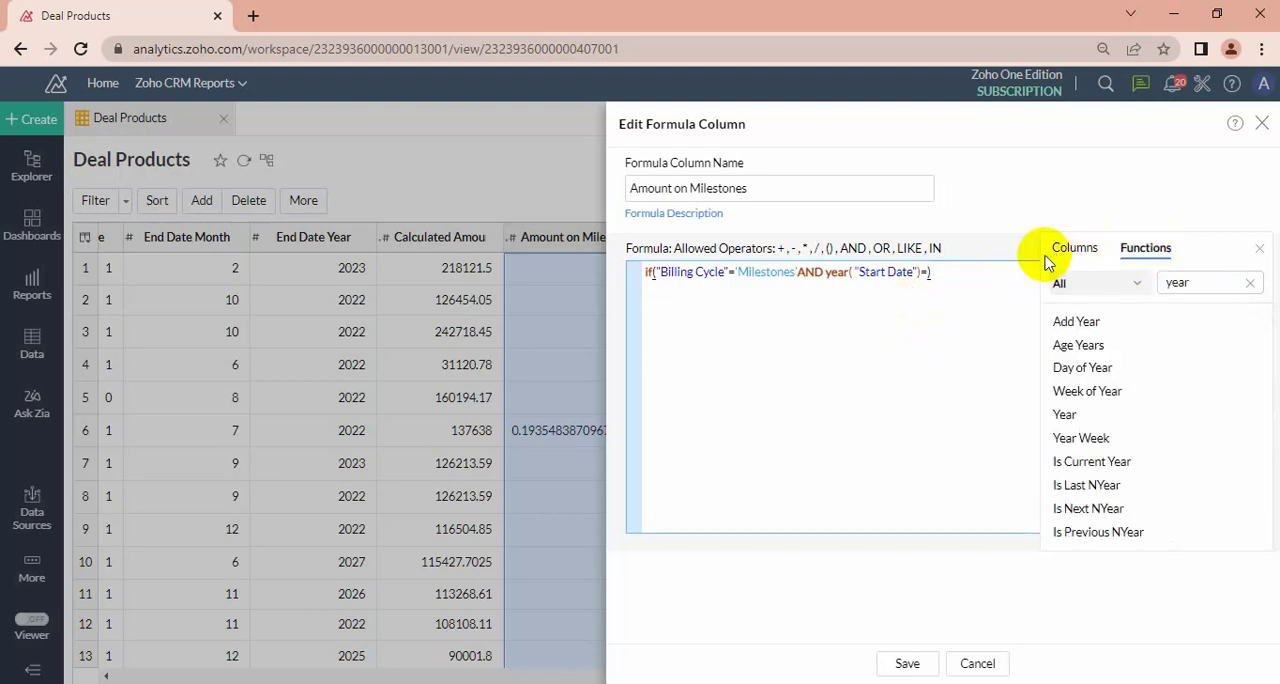
pyautogui.click(927, 272)
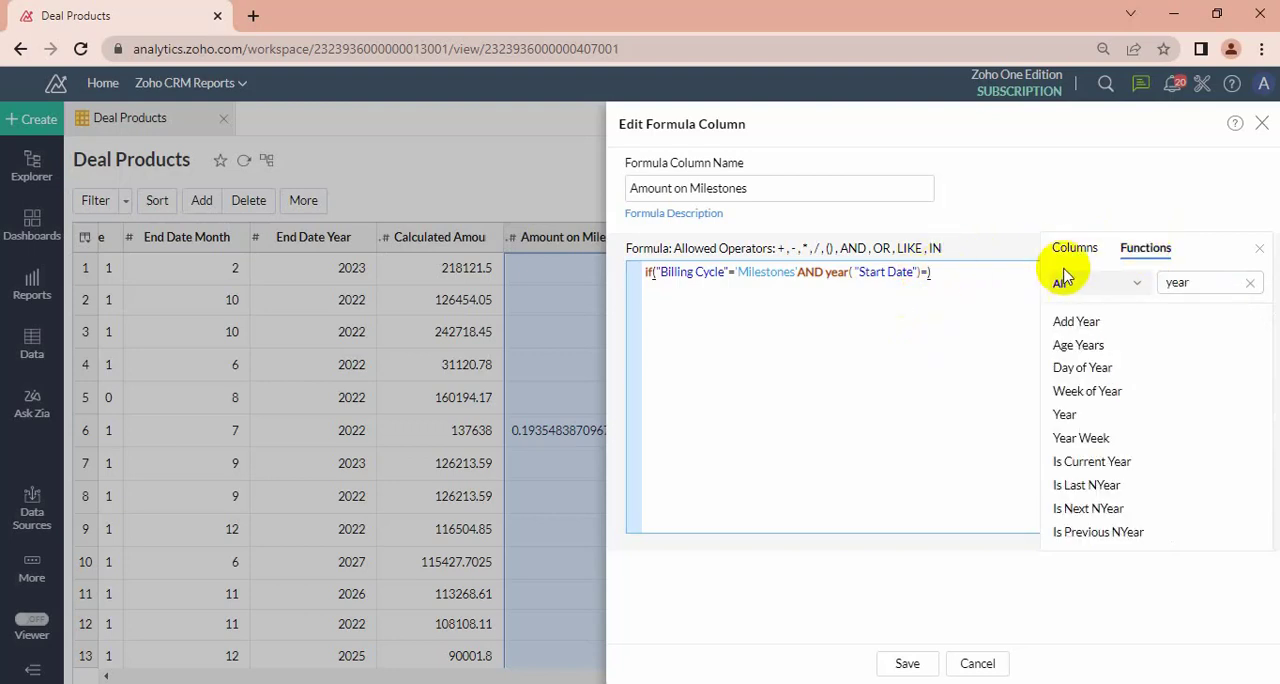
pyautogui.click(1064, 418)
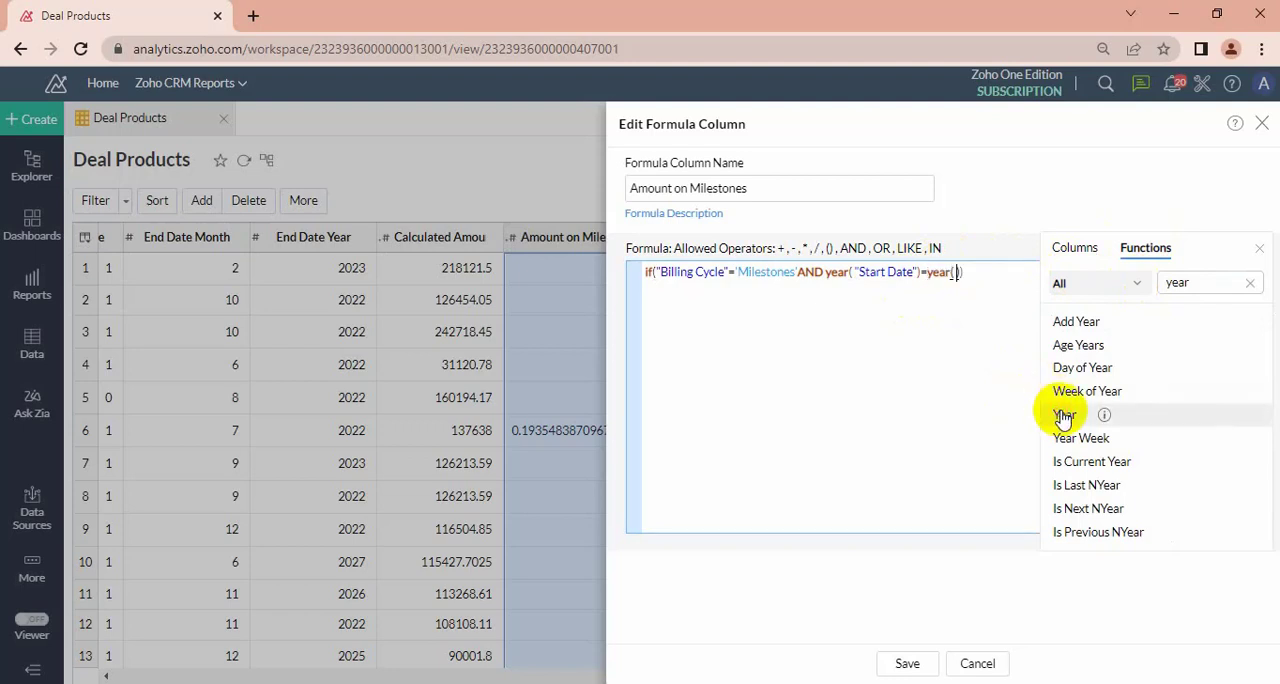
# Insert the End Date column as the argument of the second year() function.
pyautogui.click(1085, 248)
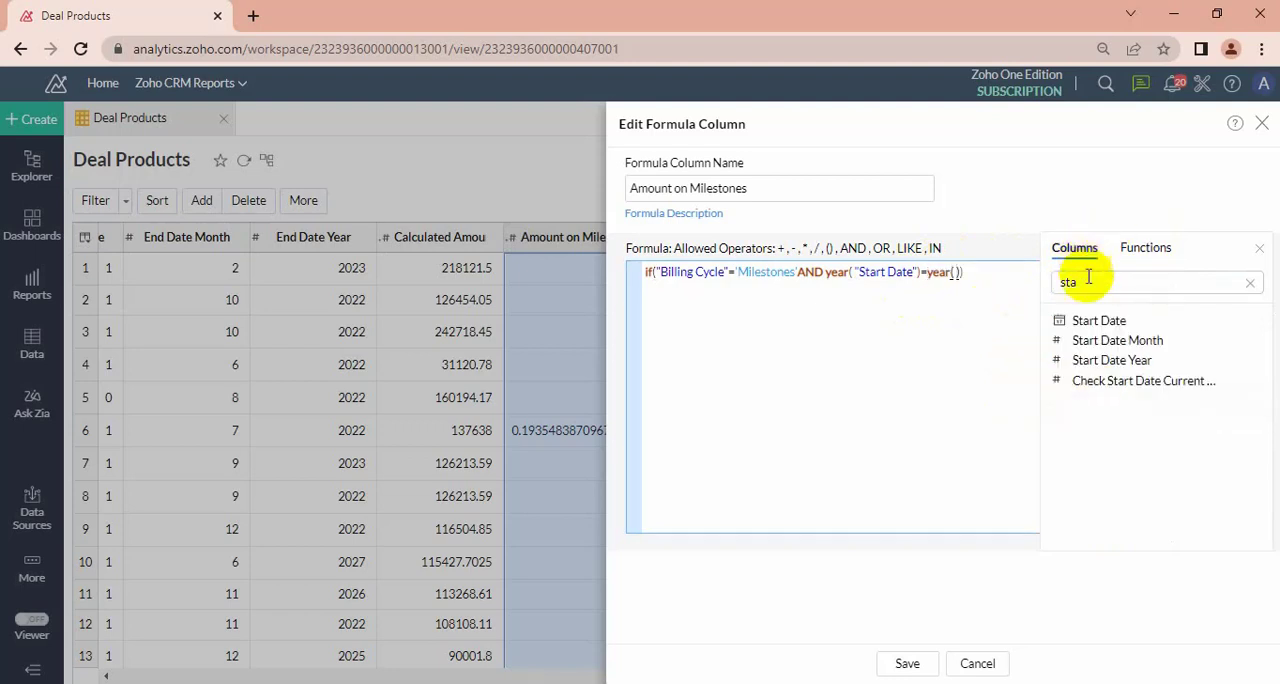
pyautogui.doubleClick(1088, 280)
pyautogui.write('end')
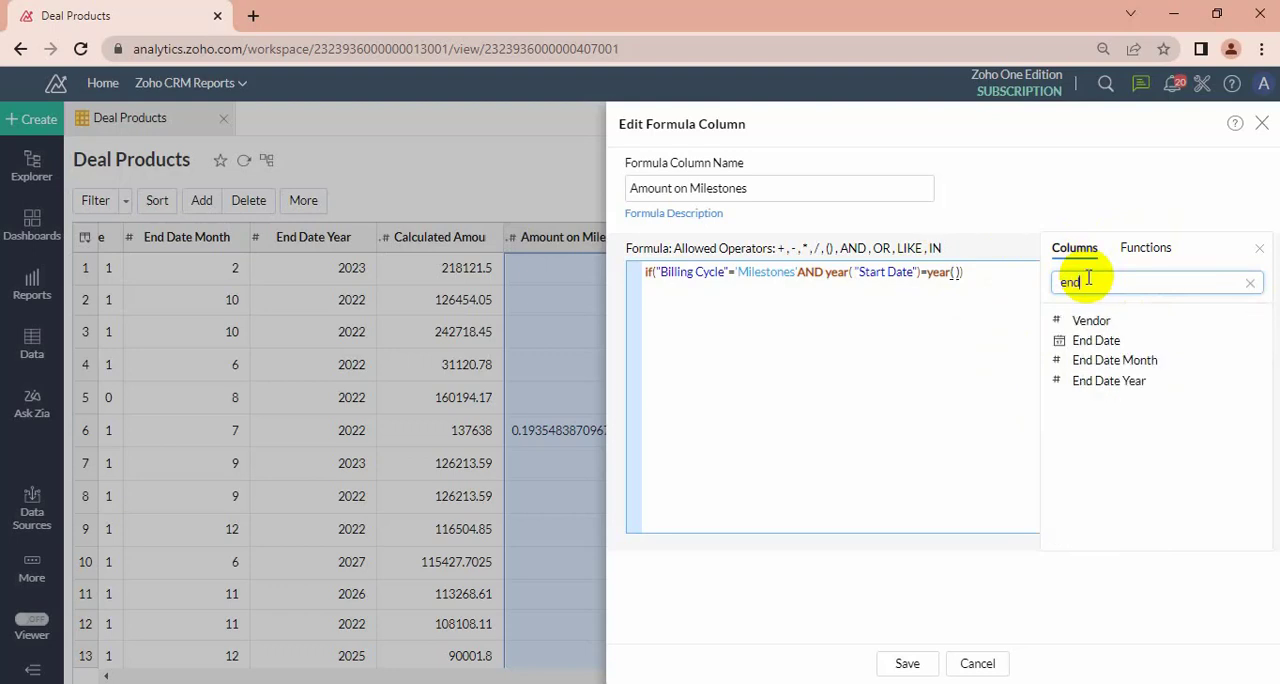
pyautogui.click(1090, 340)
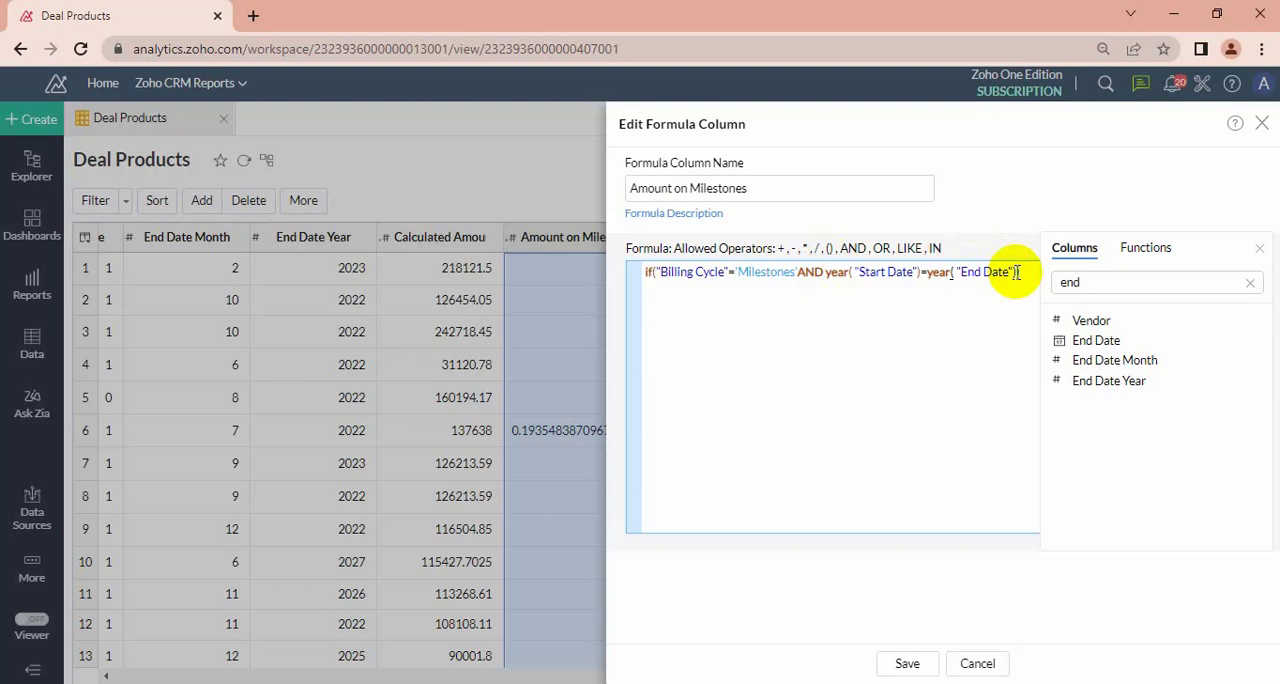
# Add a comma after year("End Date") and insert the Amount on Milestone column into the formula.
pyautogui.write(')')
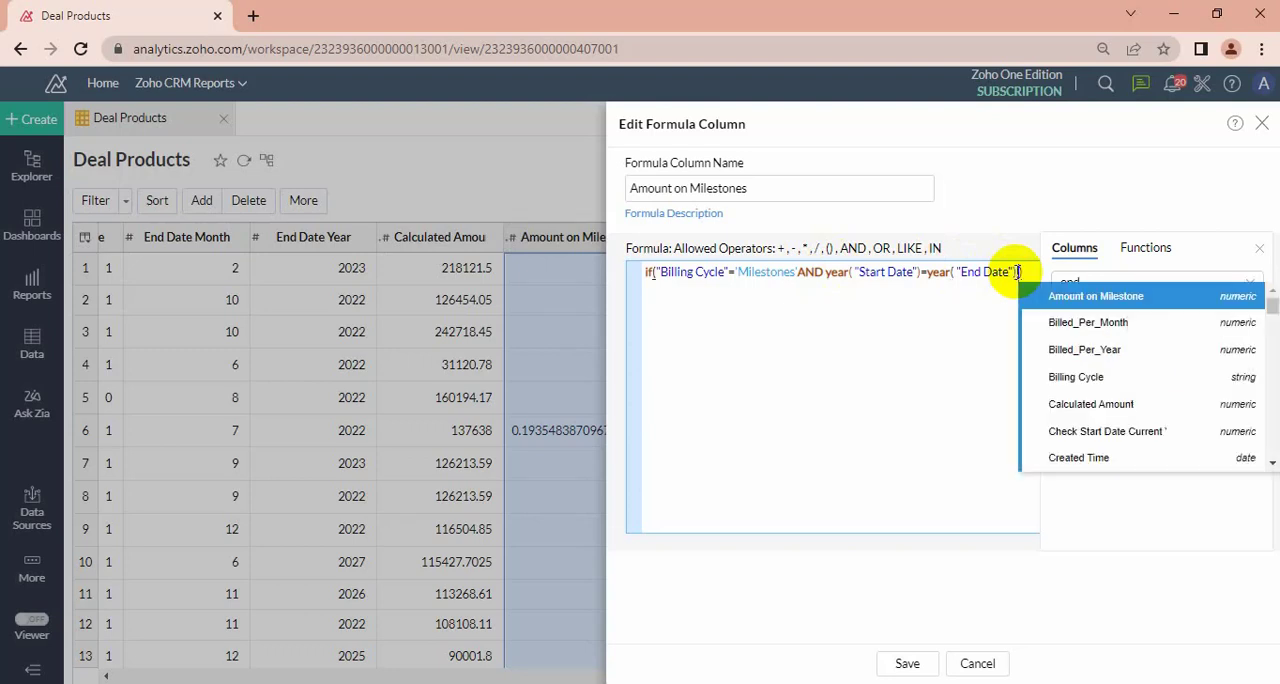
pyautogui.write(',')
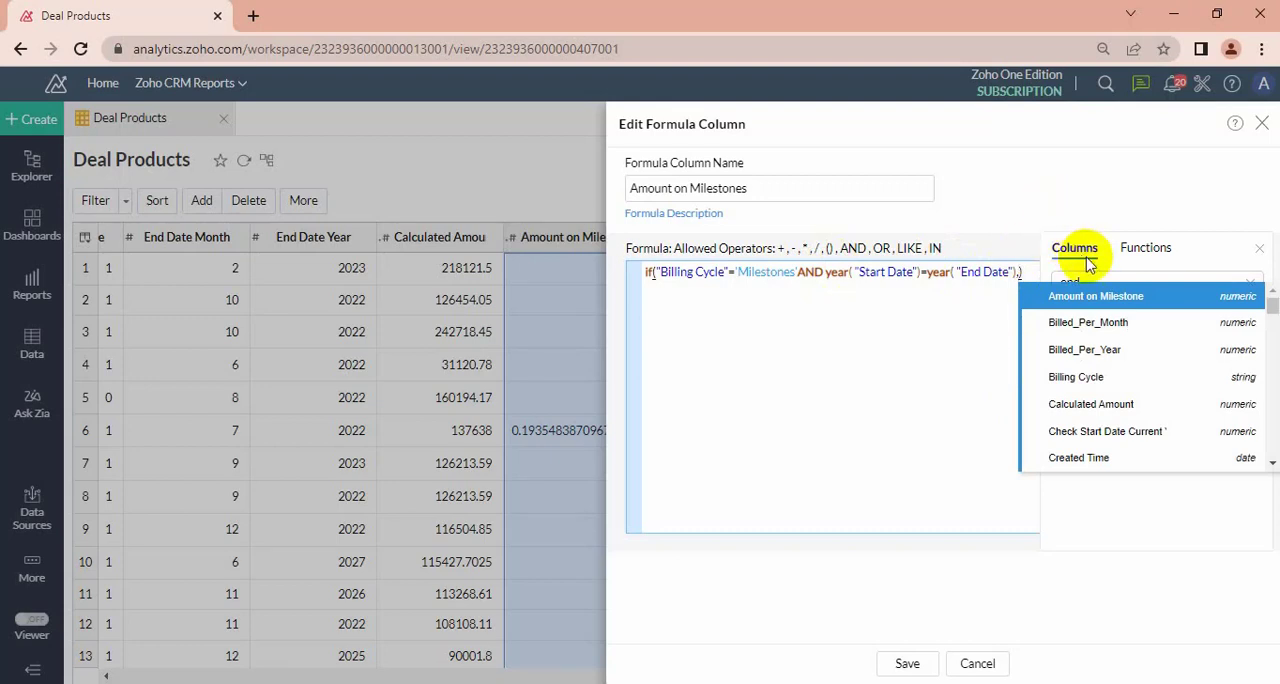
pyautogui.click(968, 338)
pyautogui.click(1090, 285)
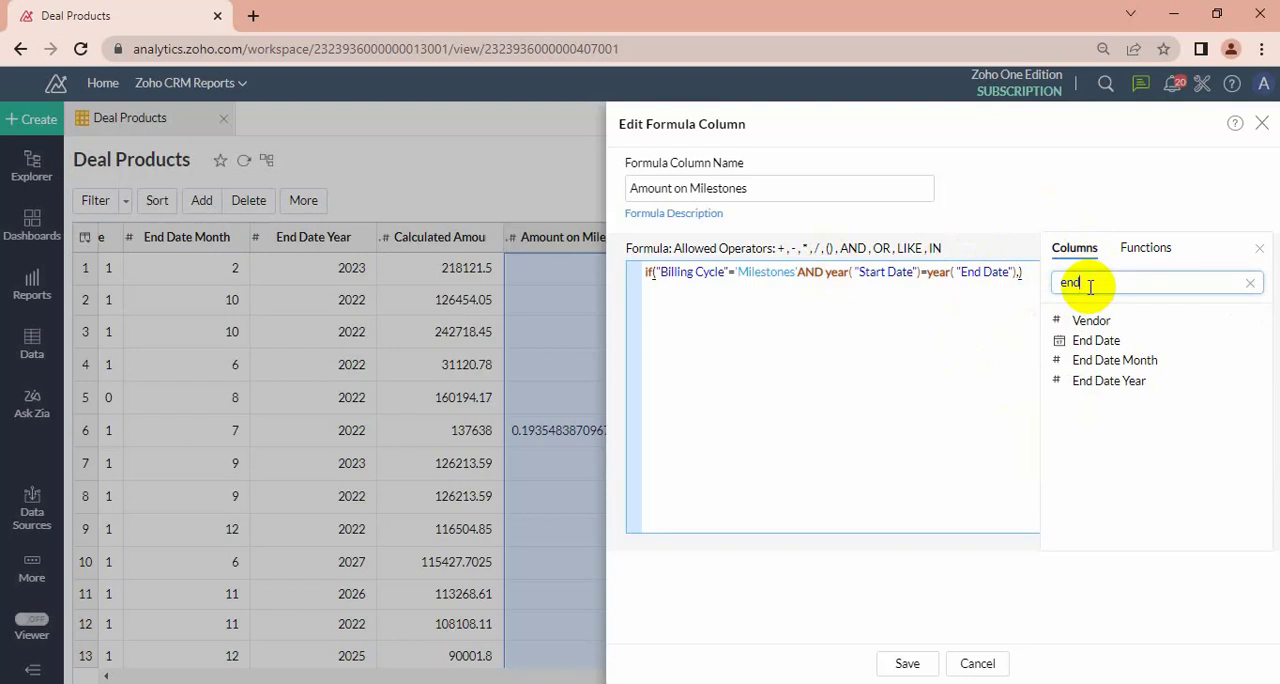
pyautogui.press('BackSpace')
pyautogui.press('BackSpace')
pyautogui.press('BackSpace')
pyautogui.write('am')
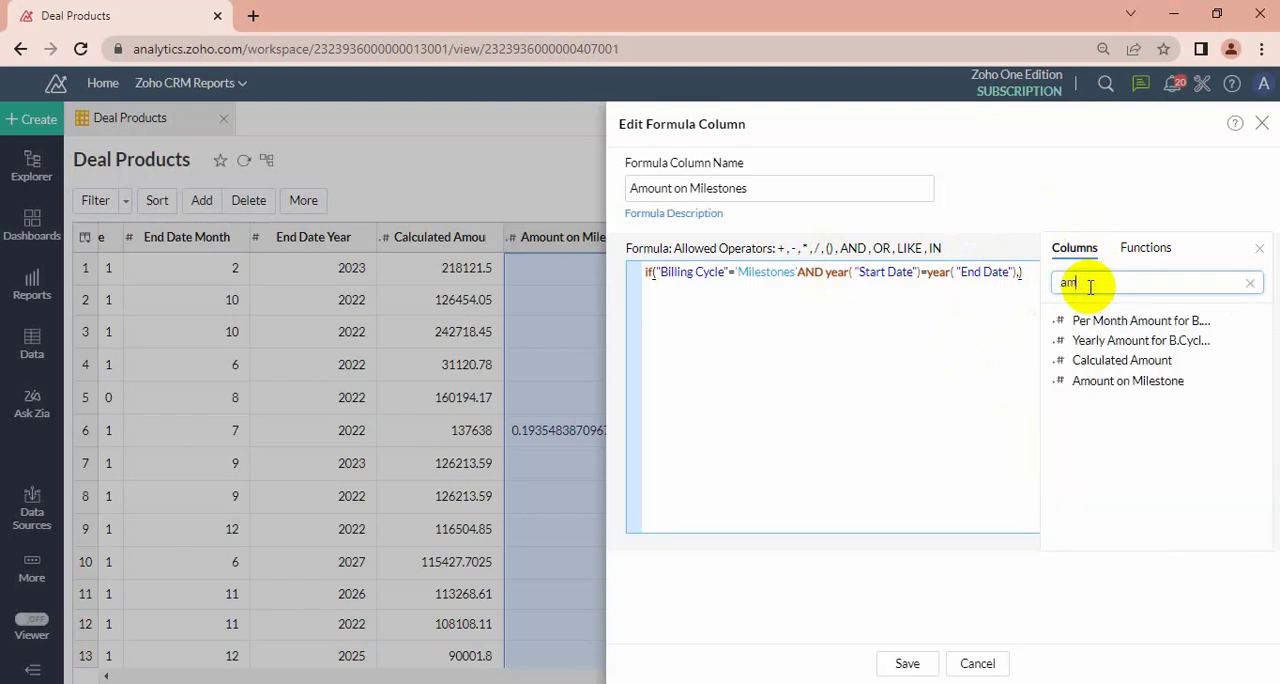
pyautogui.write('d')
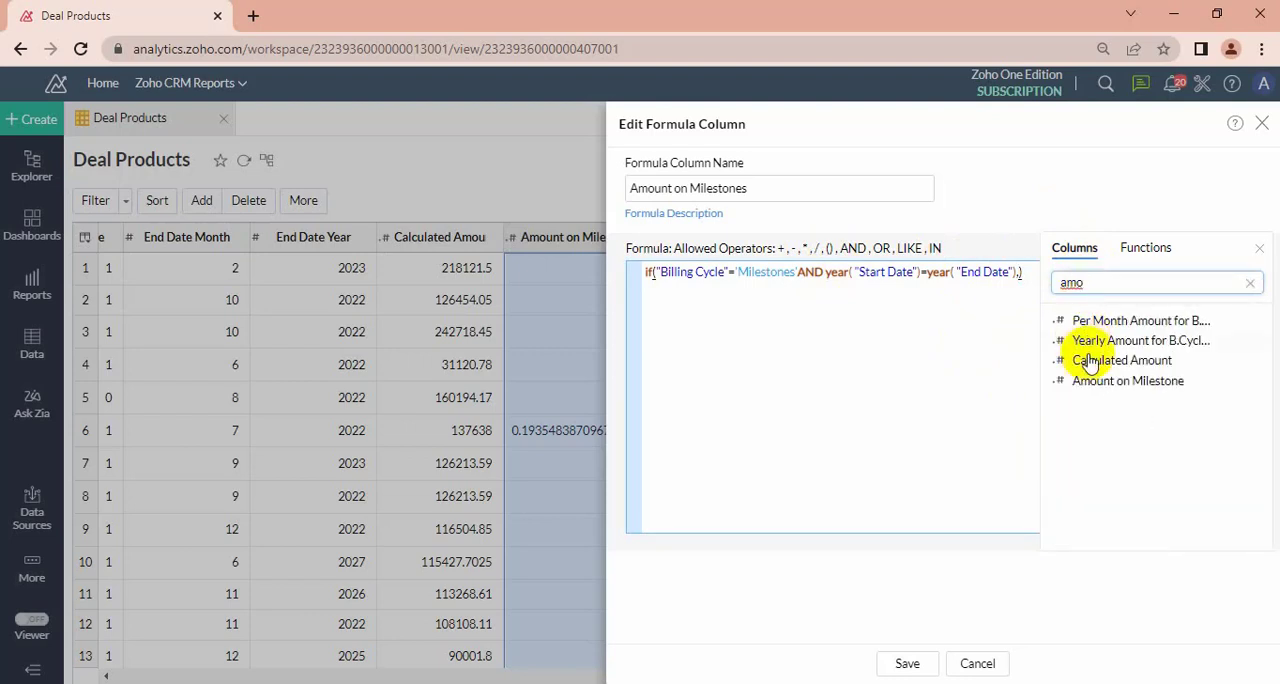
pyautogui.doubleClick(1100, 382)
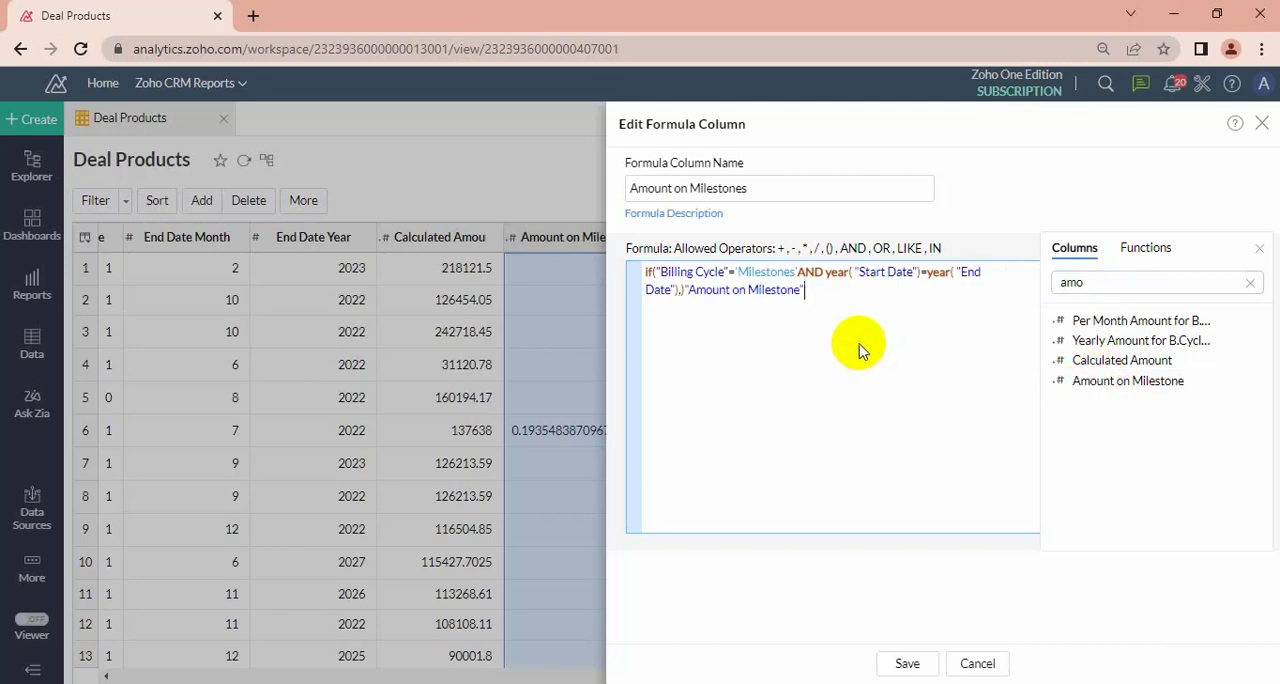
# Move "Amount on Milestone" inside the if() parentheses as the true value and add 0 as the false value.
pyautogui.moveTo(808, 290); pyautogui.dragTo(686, 289)
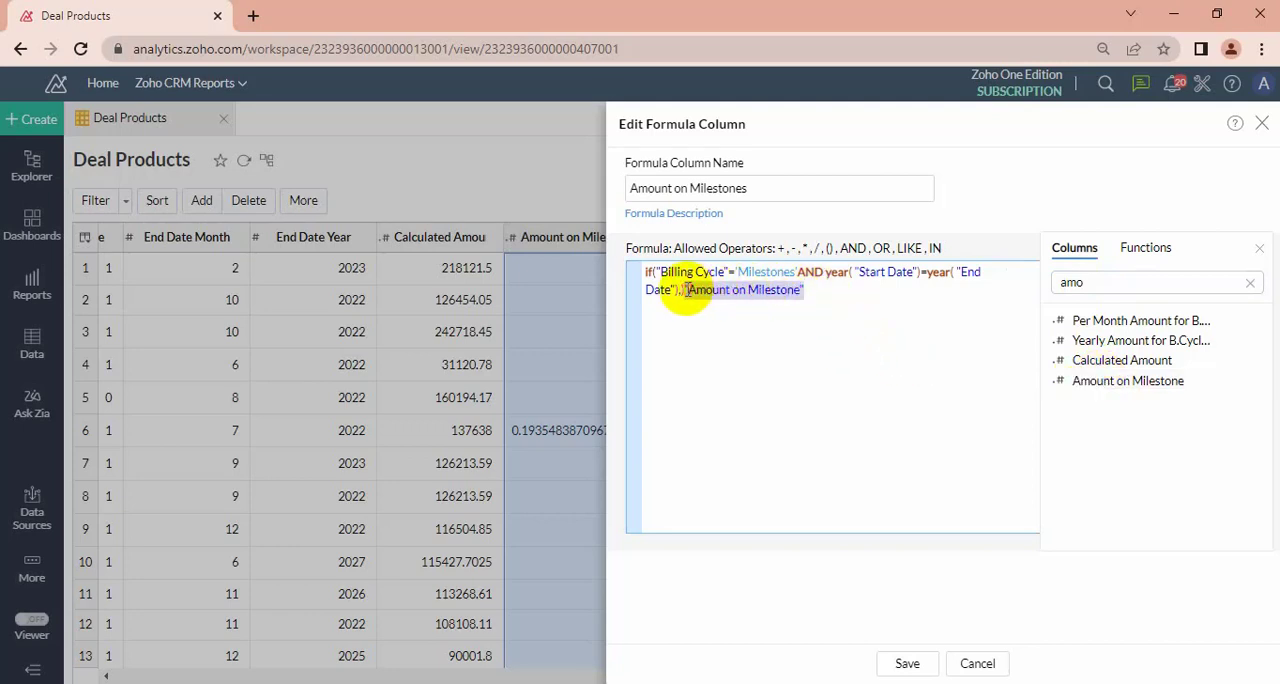
pyautogui.press('BackSpace')
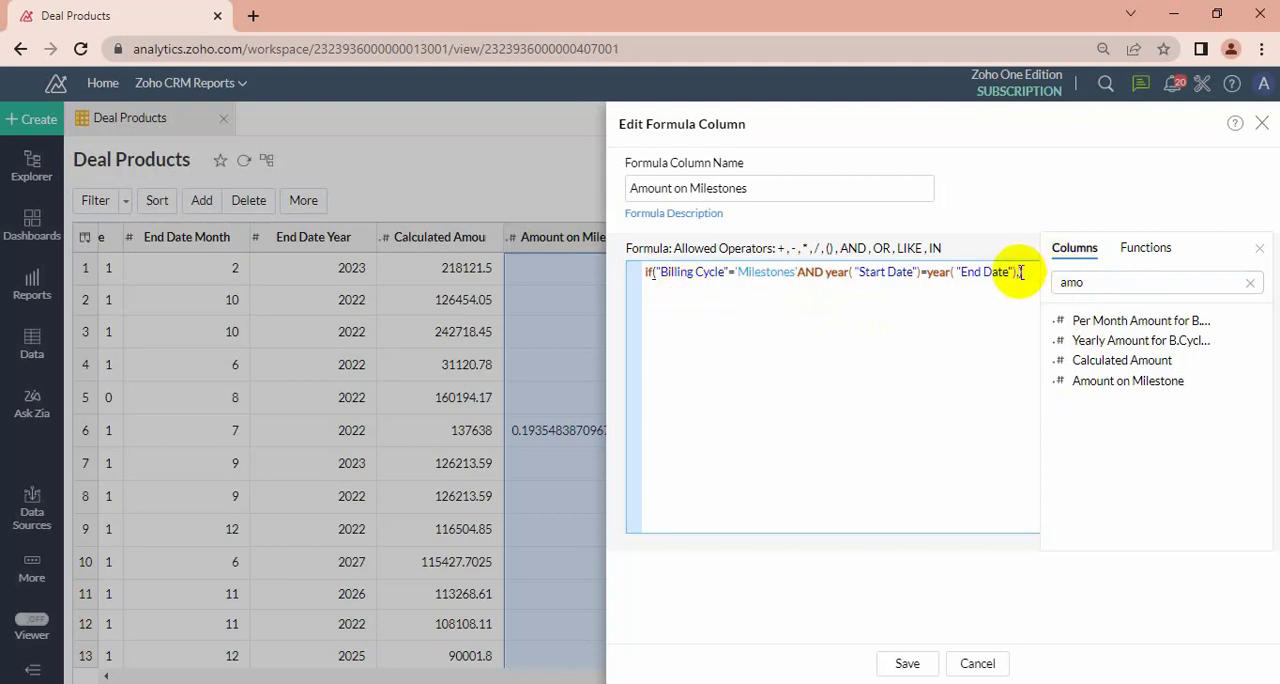
pyautogui.hotkey('ctrl', 'z')
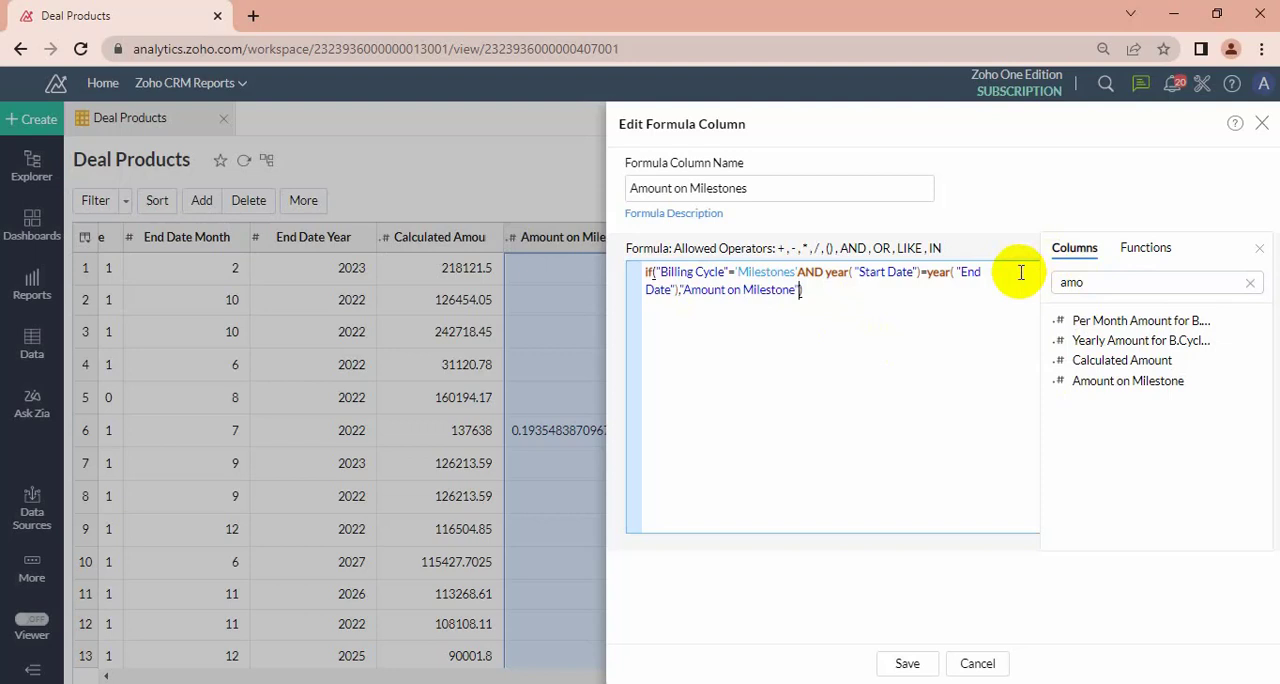
pyautogui.write(',0')
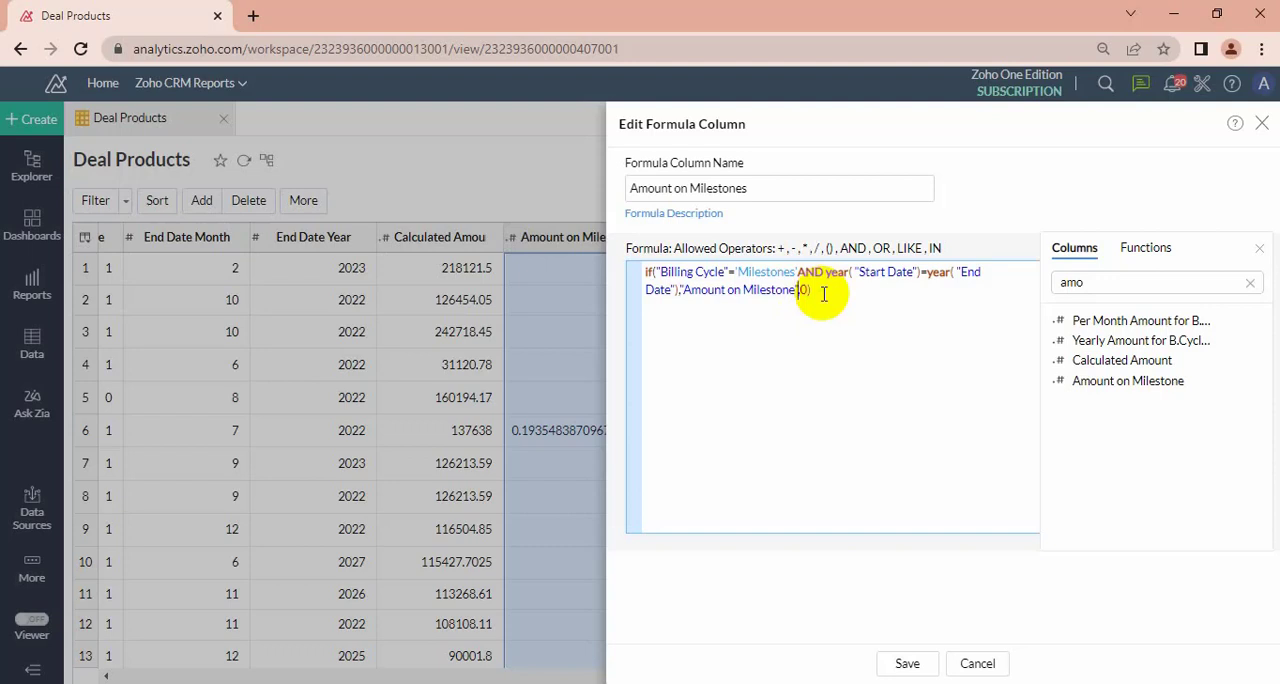
# Divide "Amount on Milestone" in the true value by the Months_Between column.
pyautogui.write('/')
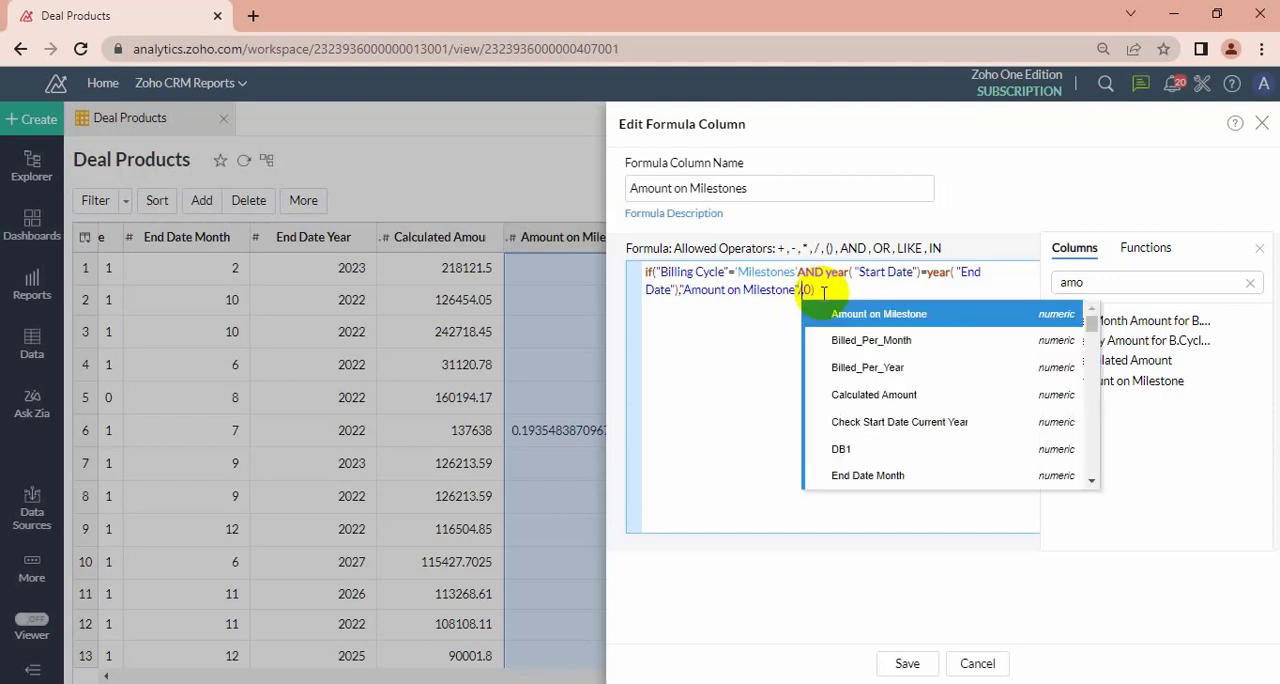
pyautogui.click(1118, 283)
pyautogui.press('BackSpace')
pyautogui.press('BackSpace')
pyautogui.press('BackSpace')
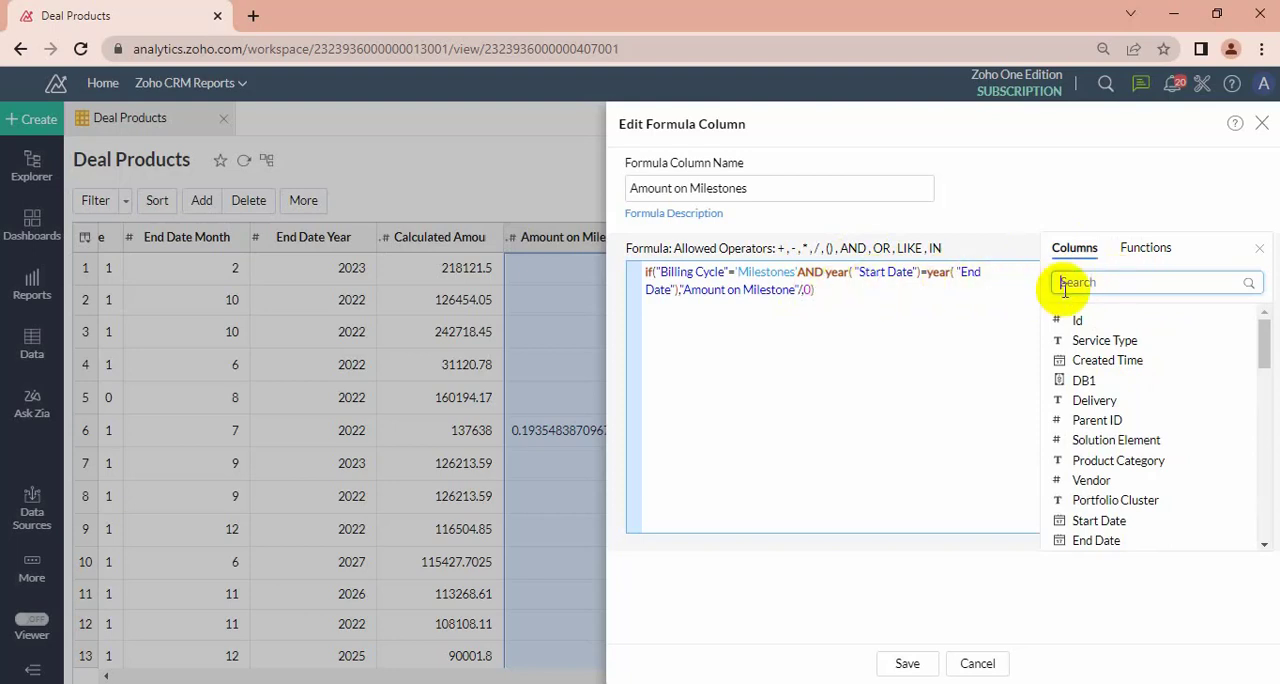
pyautogui.write('mo')
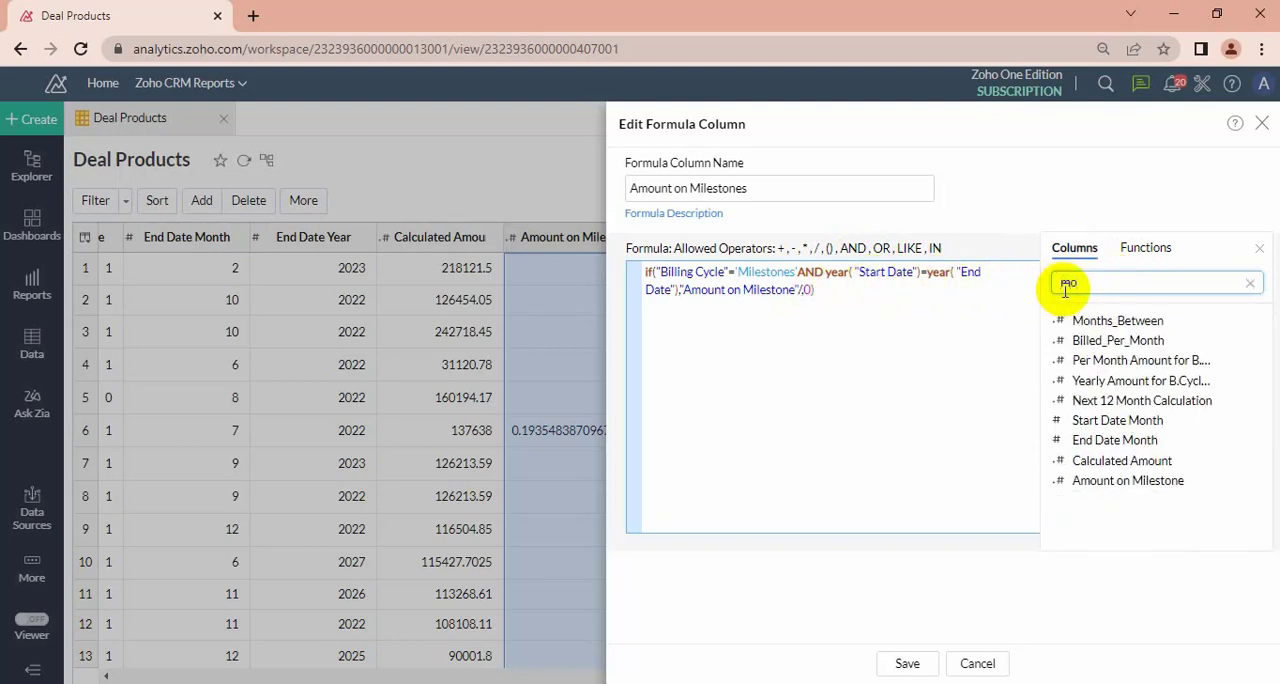
pyautogui.doubleClick(1117, 320)
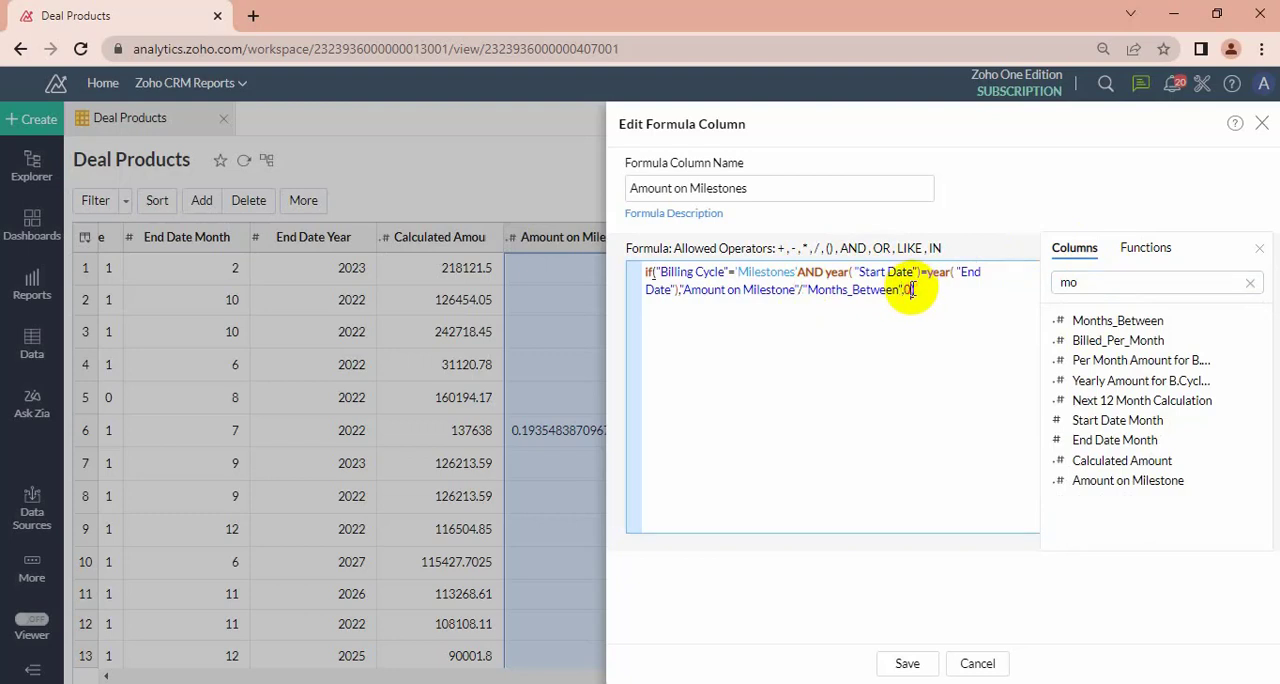
# Replace the 0 in the false value of the if() with the Amount on Milestone column.
pyautogui.write(')')
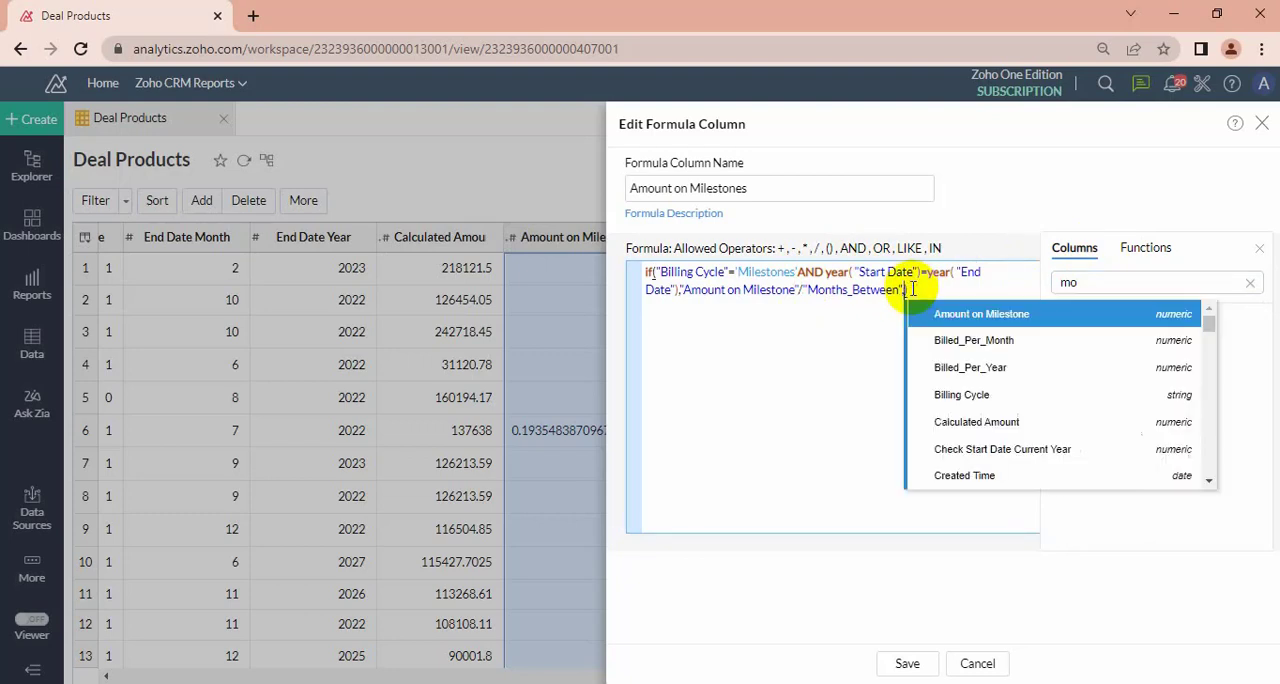
pyautogui.click(735, 291)
pyautogui.hotkey('ctrl', 'a')
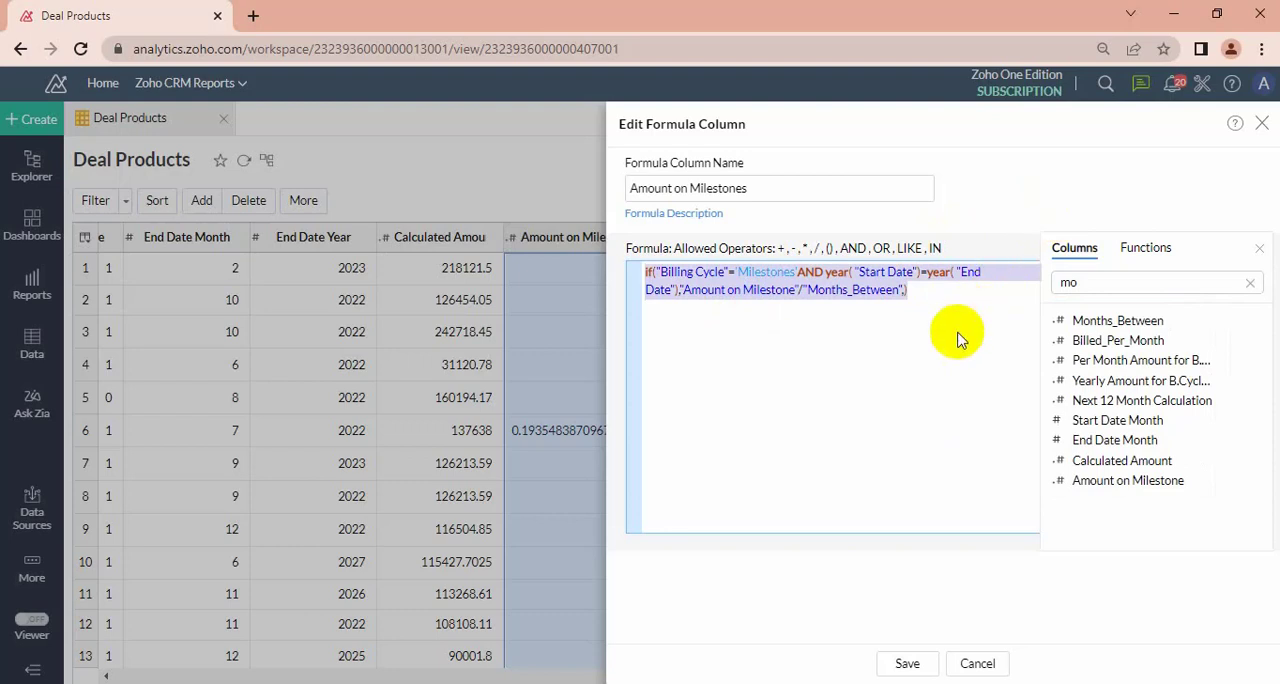
pyautogui.click(907, 290)
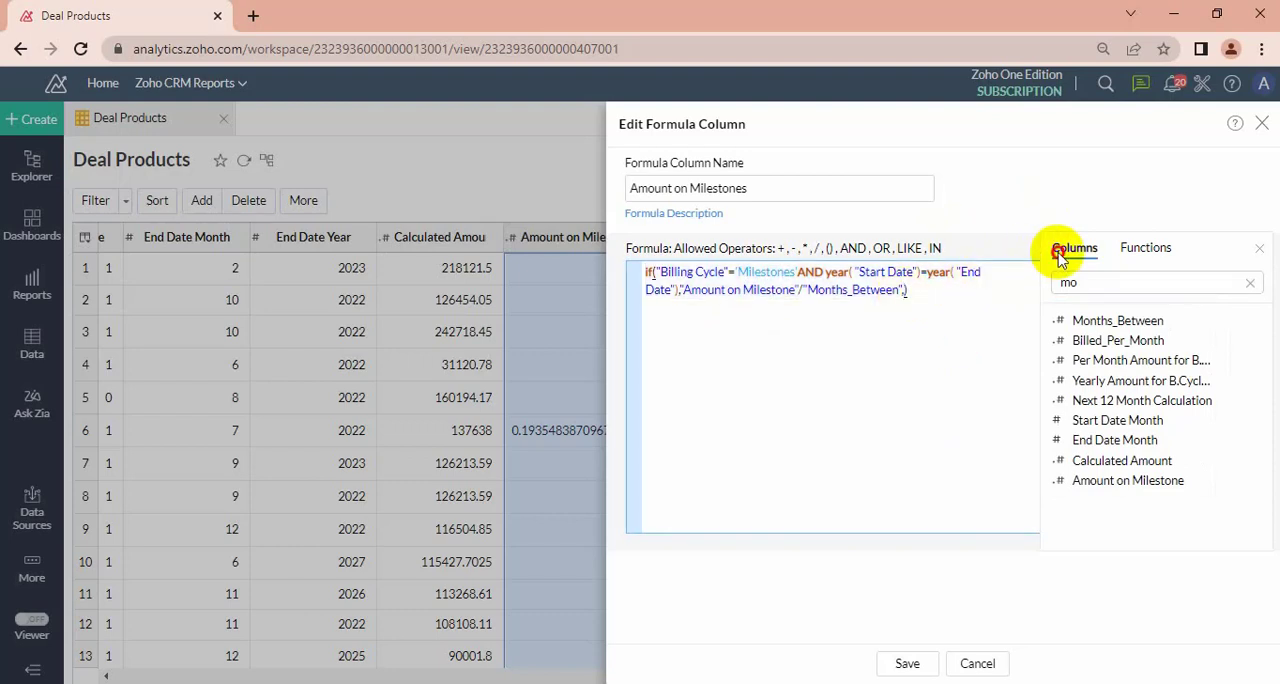
pyautogui.click(1100, 285)
pyautogui.press('BackSpace')
pyautogui.press('BackSpace')
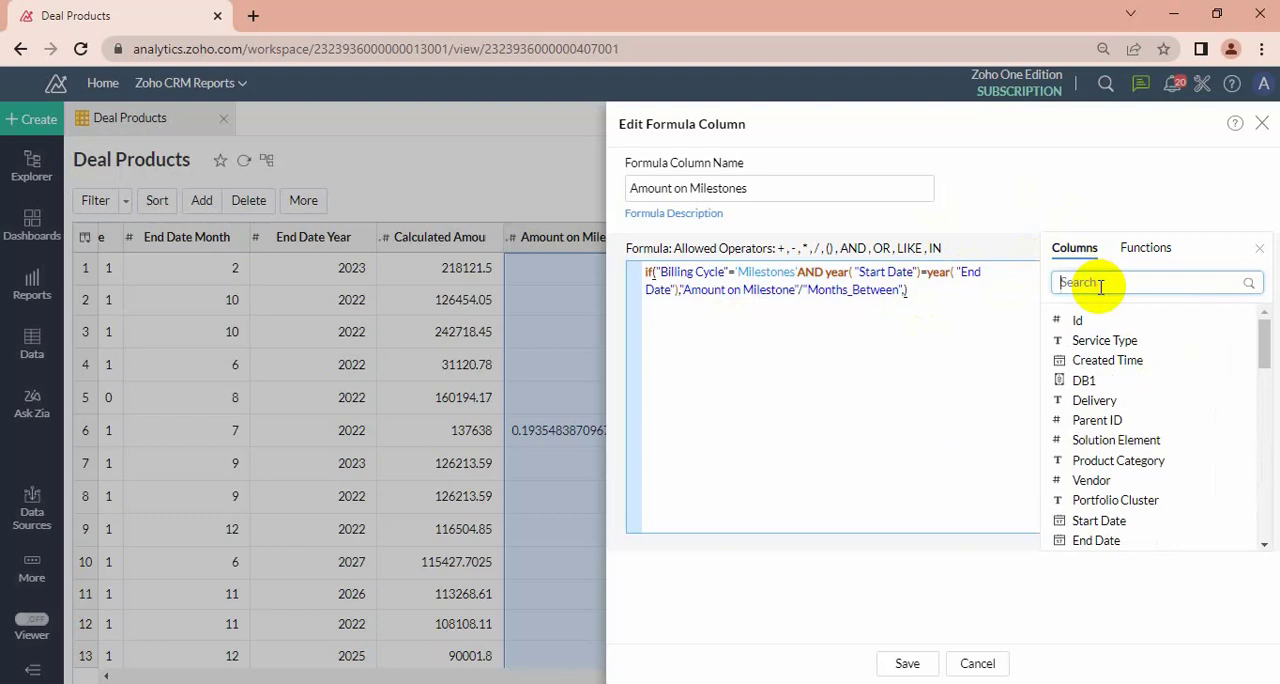
pyautogui.write('am')
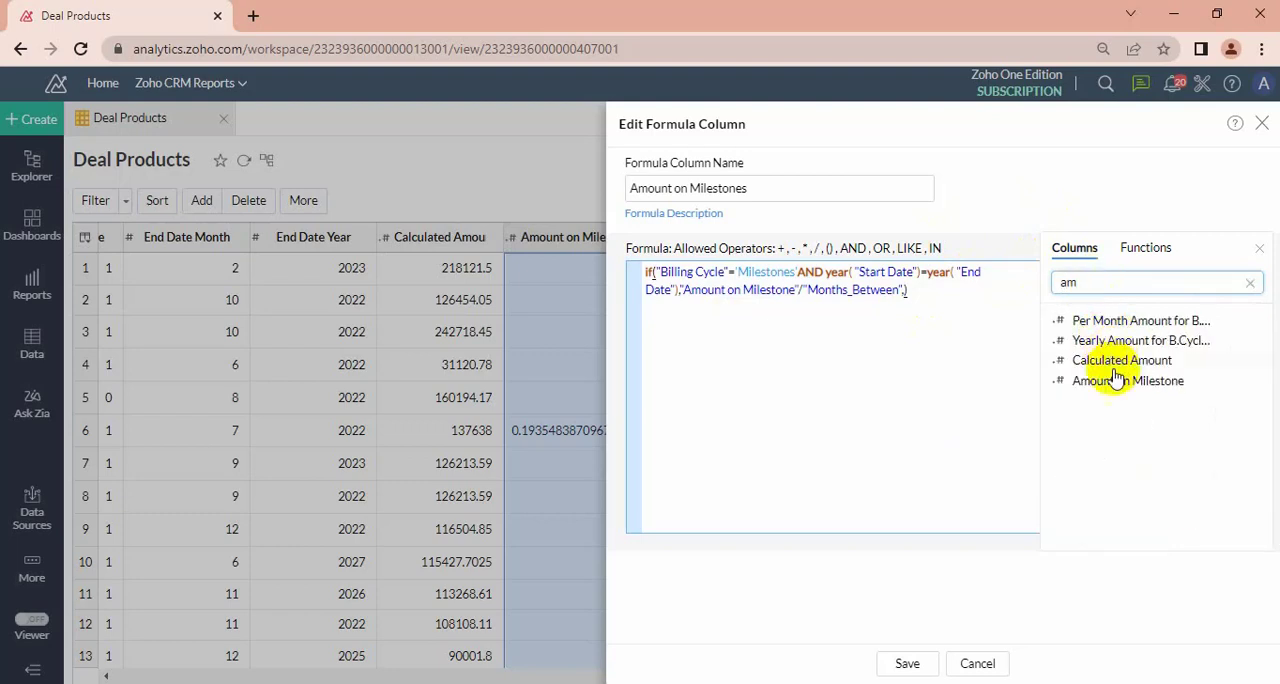
pyautogui.doubleClick(1116, 381)
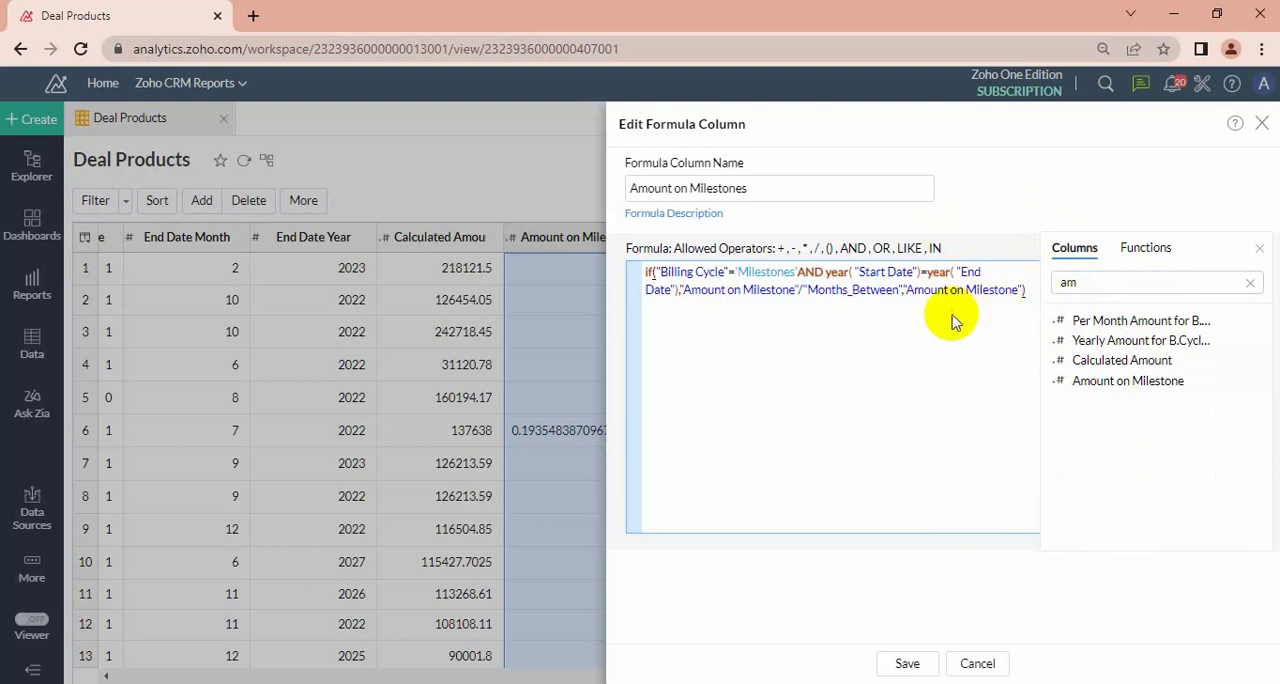
# Place the cursor on a new line below the if() formula and search the functions for month.
pyautogui.doubleClick(866, 290)
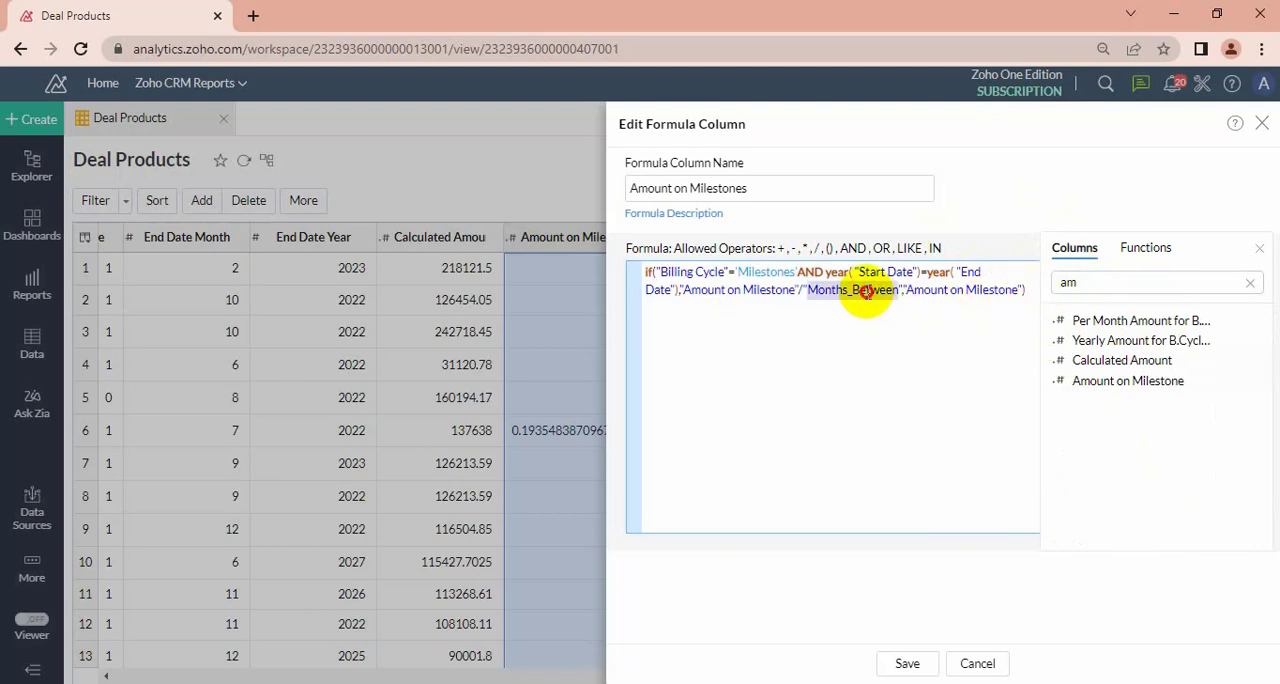
pyautogui.click(737, 354)
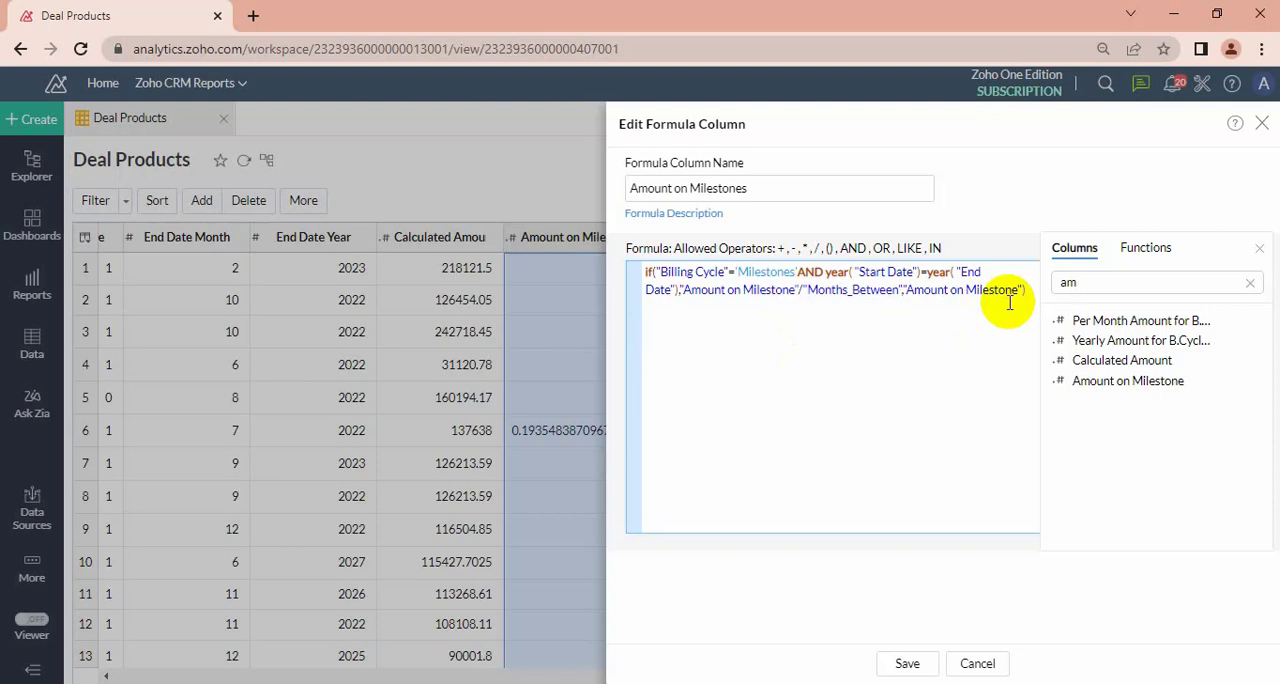
pyautogui.click(1135, 249)
pyautogui.click(1200, 280)
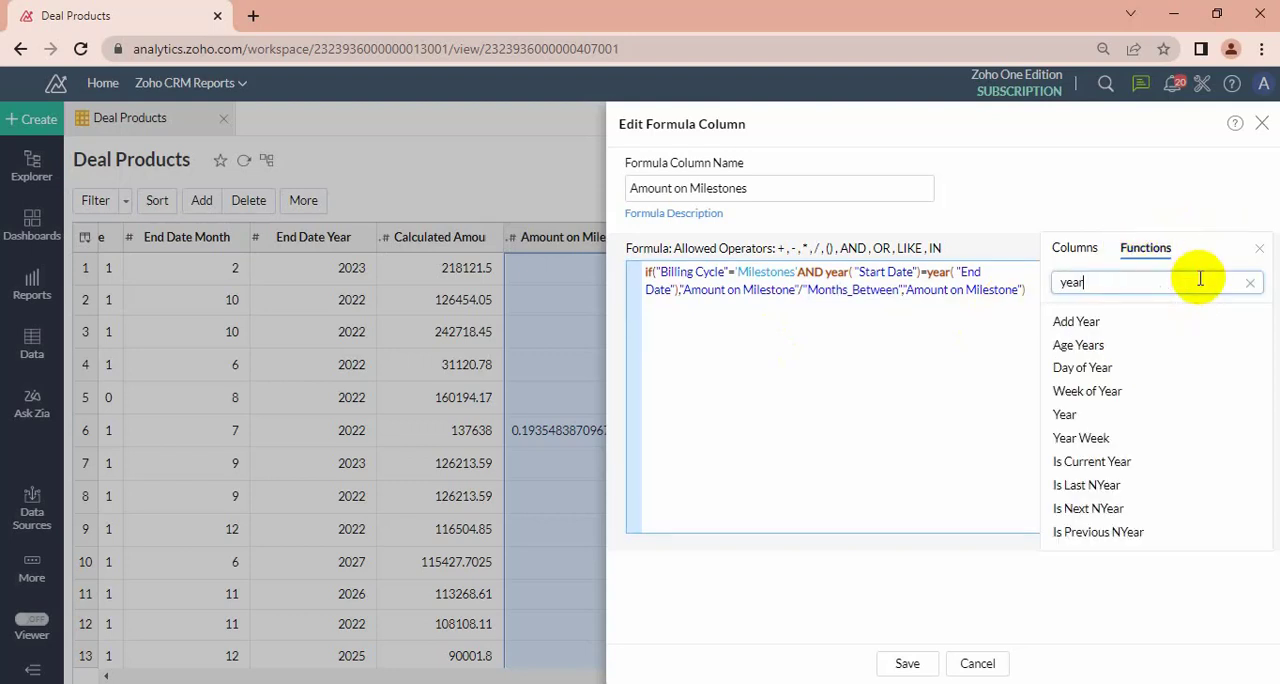
pyautogui.press('BackSpace')
pyautogui.press('BackSpace')
pyautogui.press('BackSpace')
pyautogui.write('month')
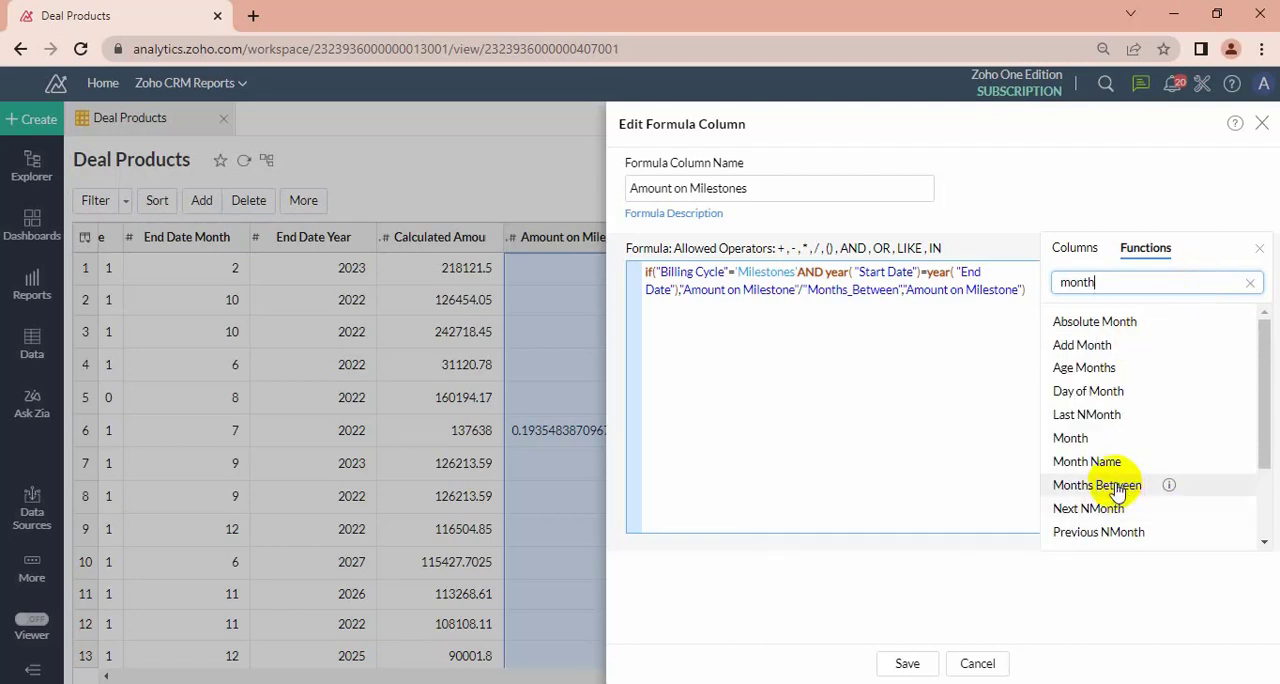
pyautogui.moveTo(1170, 488)
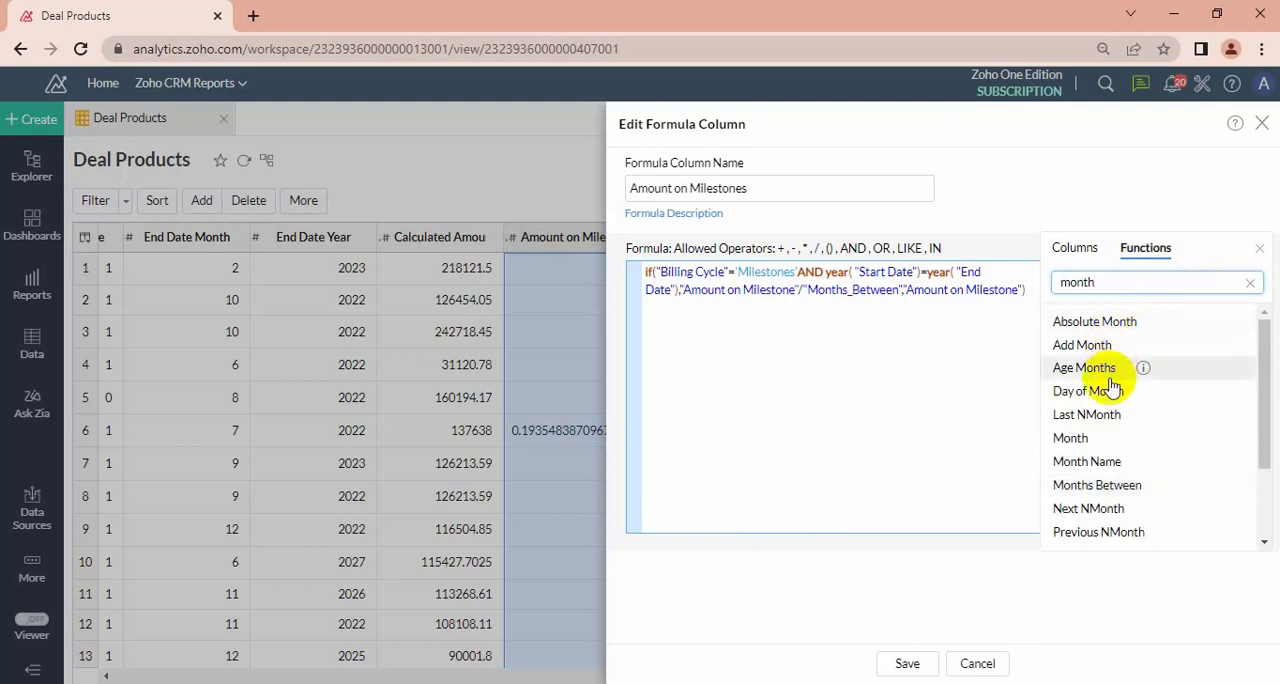
pyautogui.doubleClick(1090, 462)
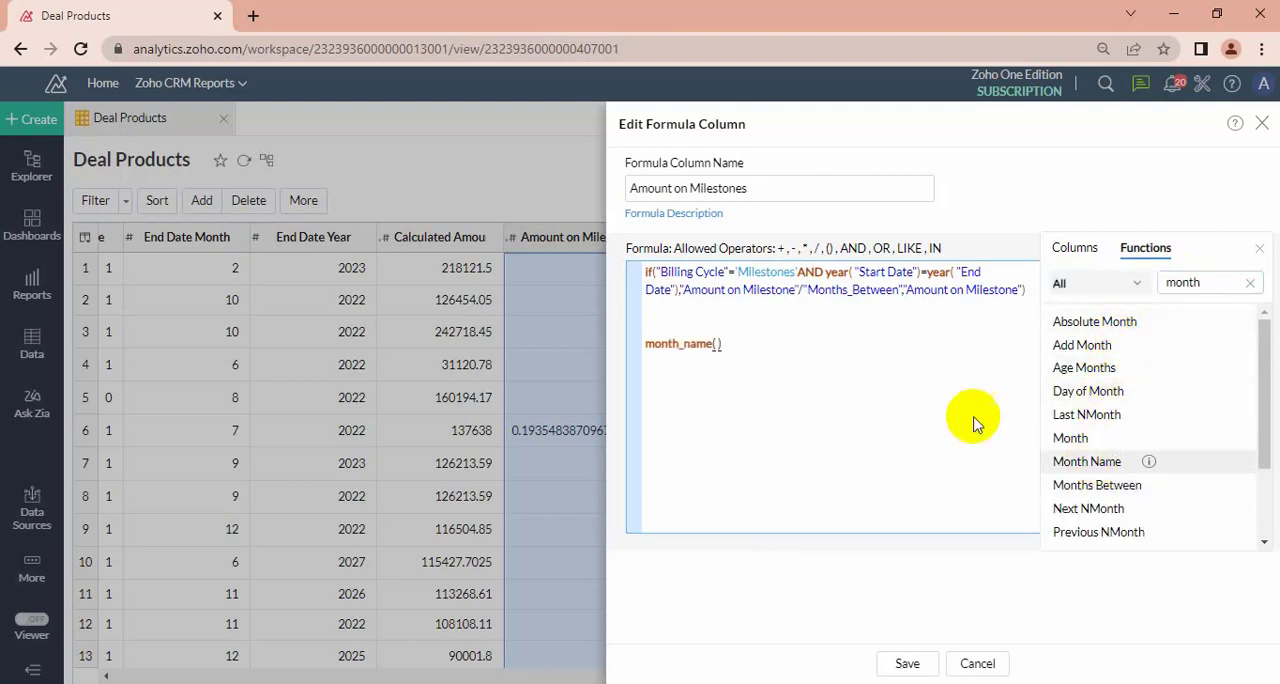
pyautogui.doubleClick(1069, 486)
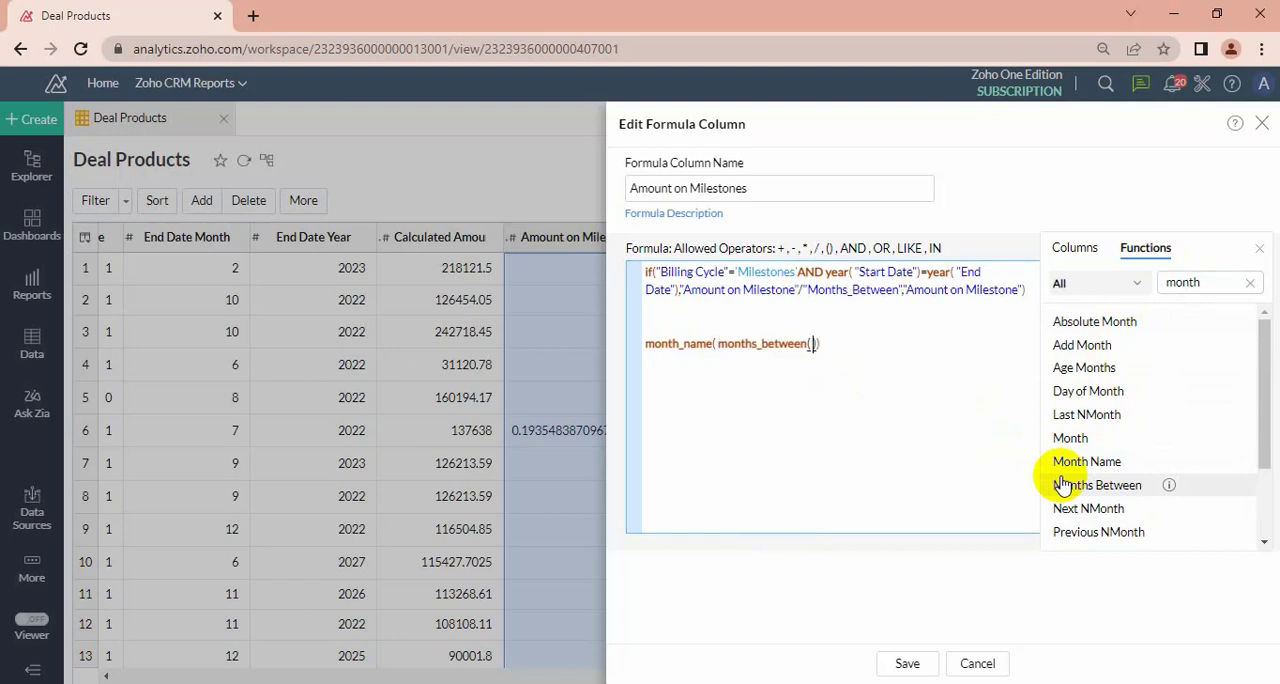
pyautogui.moveTo(715, 346); pyautogui.dragTo(826, 343)
pyautogui.moveTo(826, 343); pyautogui.dragTo(611, 347)
pyautogui.press('BackSpace')
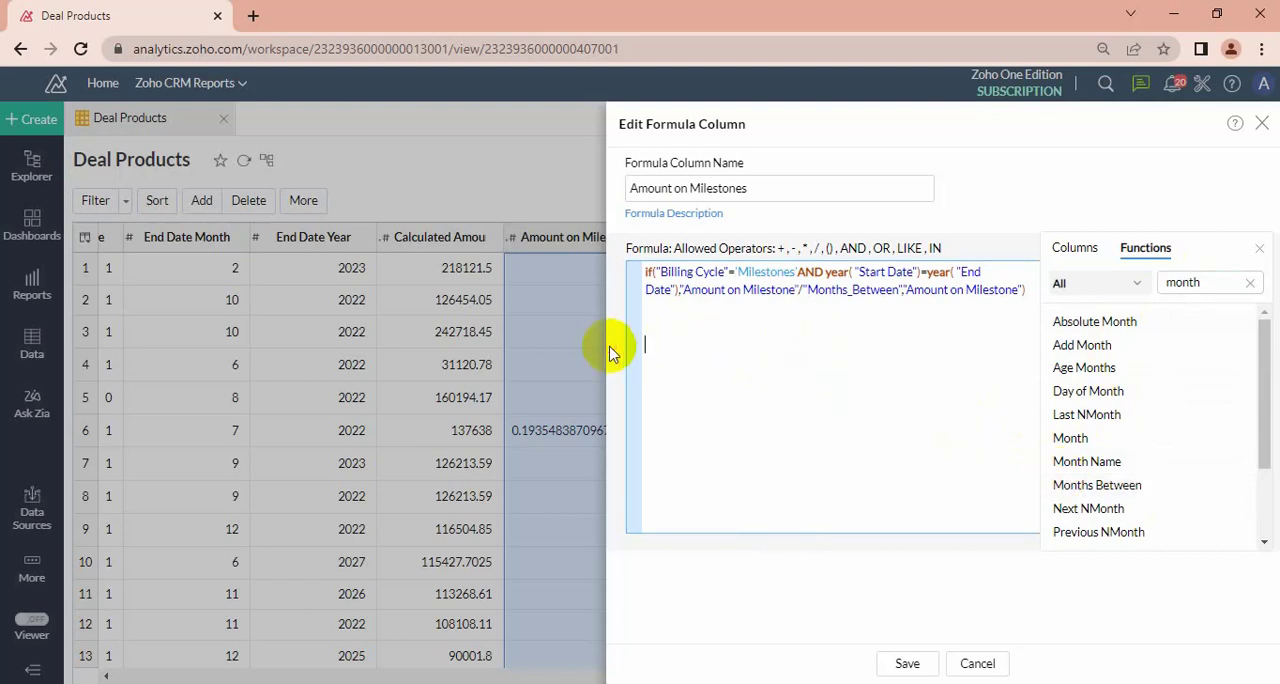
# Insert the Months Between function below the if() formula with the Start Date column as its first argument.
pyautogui.doubleClick(1079, 488)
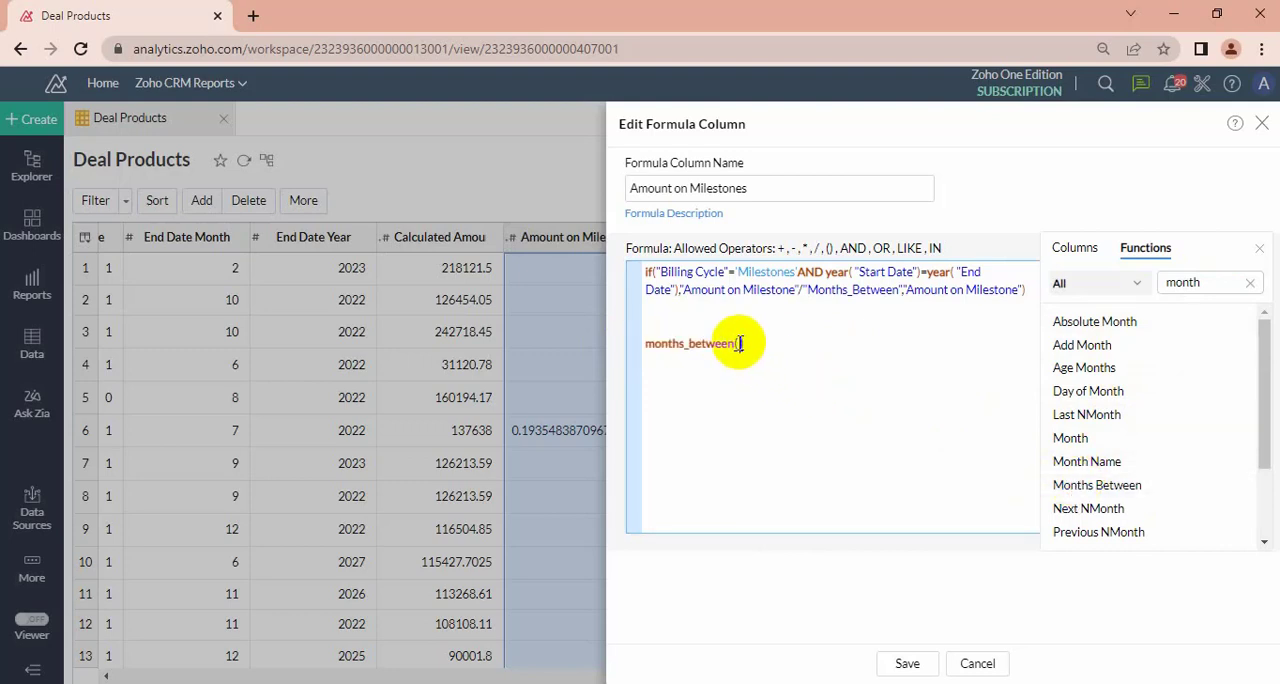
pyautogui.click(1074, 250)
pyautogui.click(1082, 279)
pyautogui.press('BackSpace')
pyautogui.press('BackSpace')
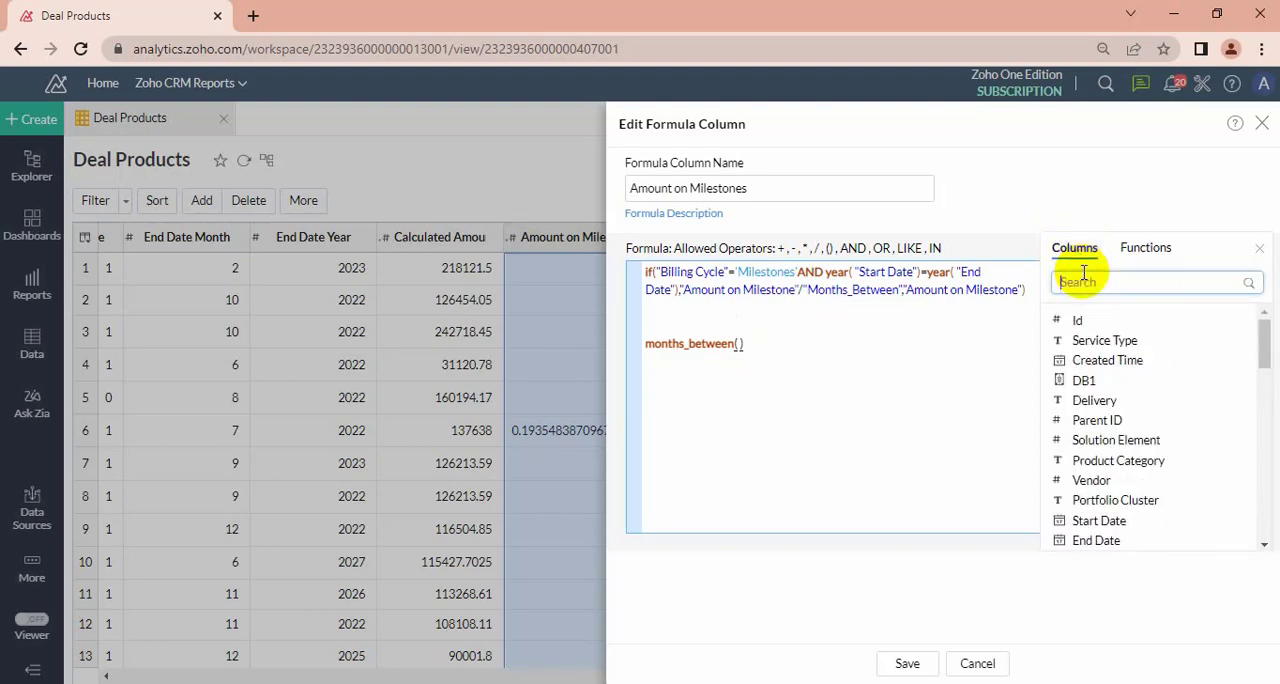
pyautogui.write('sta')
pyautogui.click(1098, 321)
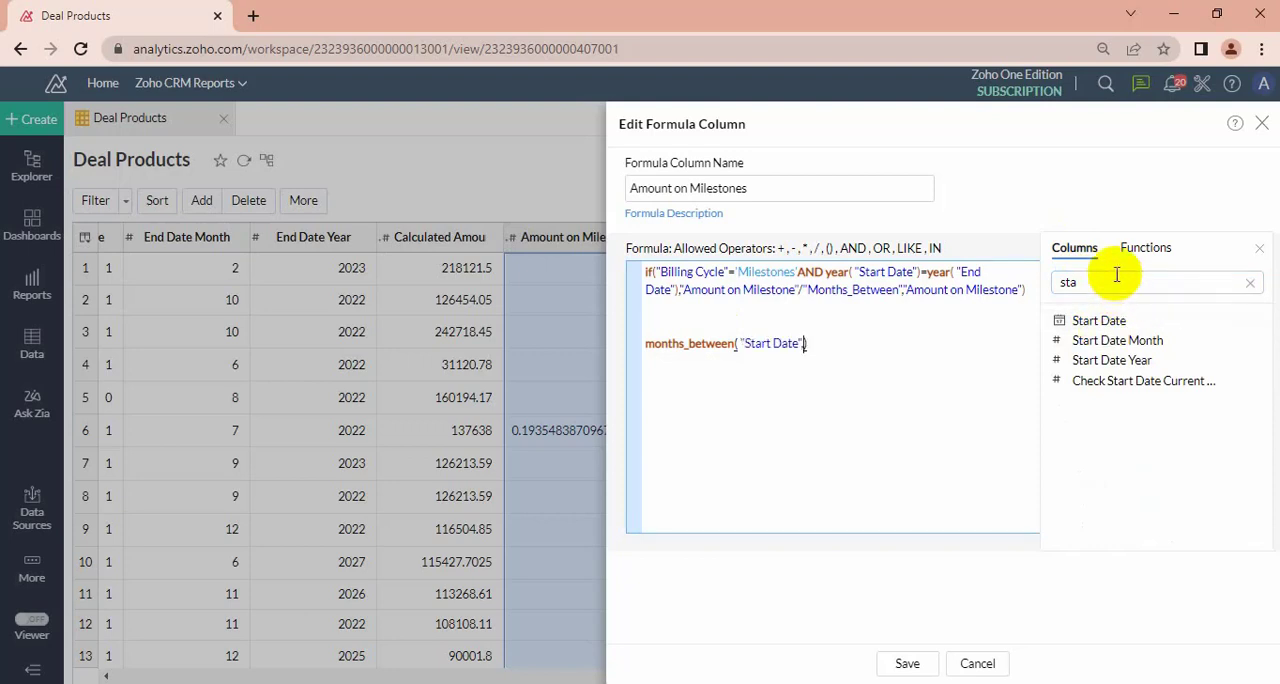
# Insert the End Date column as the second argument of months_between().
pyautogui.click(1111, 281)
pyautogui.press('BackSpace')
pyautogui.press('BackSpace')
pyautogui.press('BackSpace')
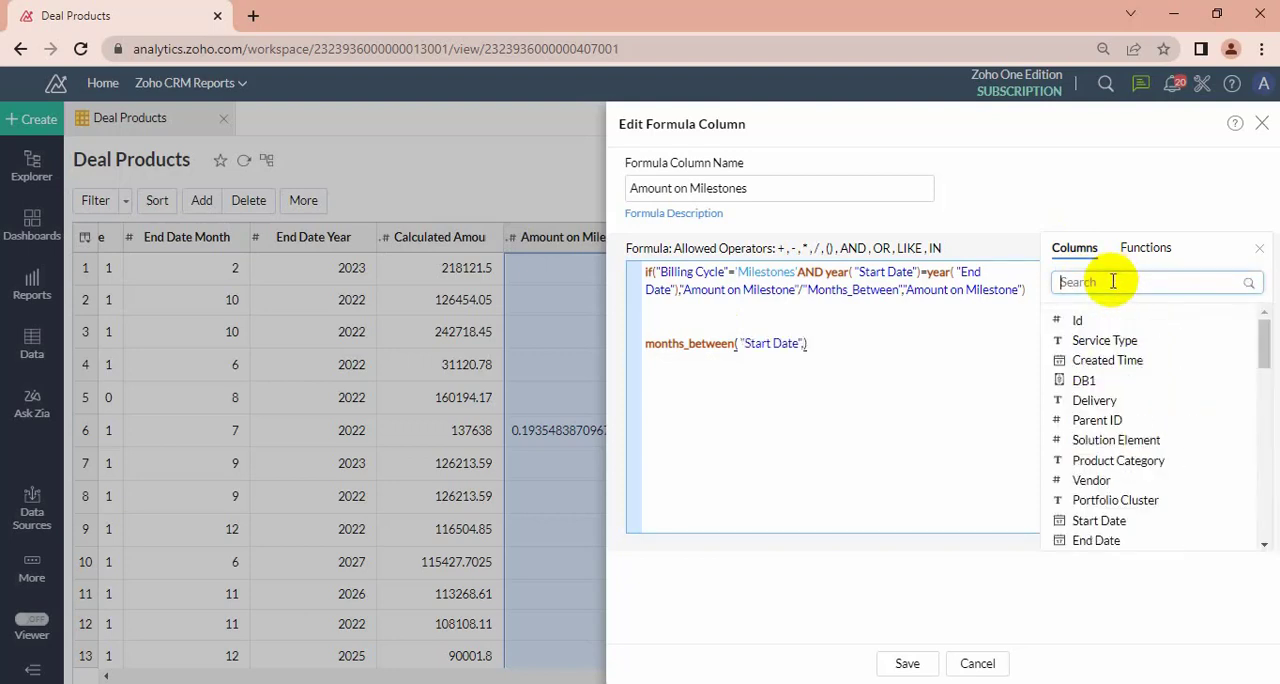
pyautogui.write('end')
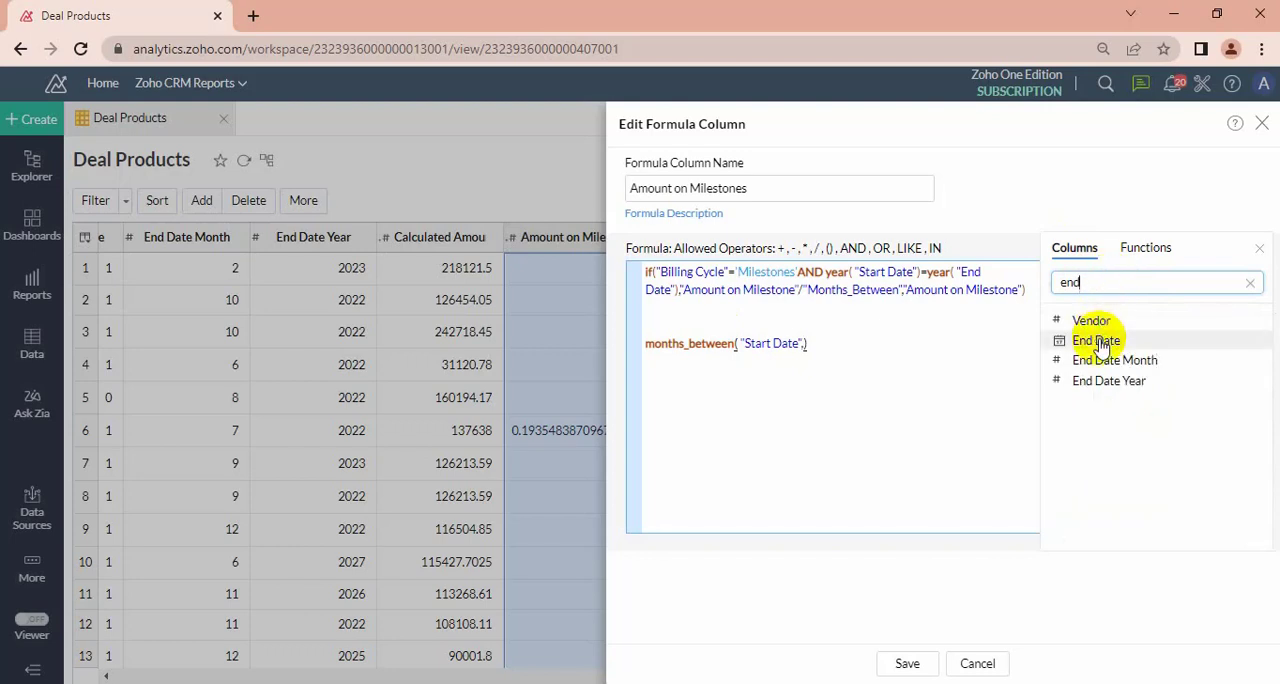
pyautogui.click(1098, 340)
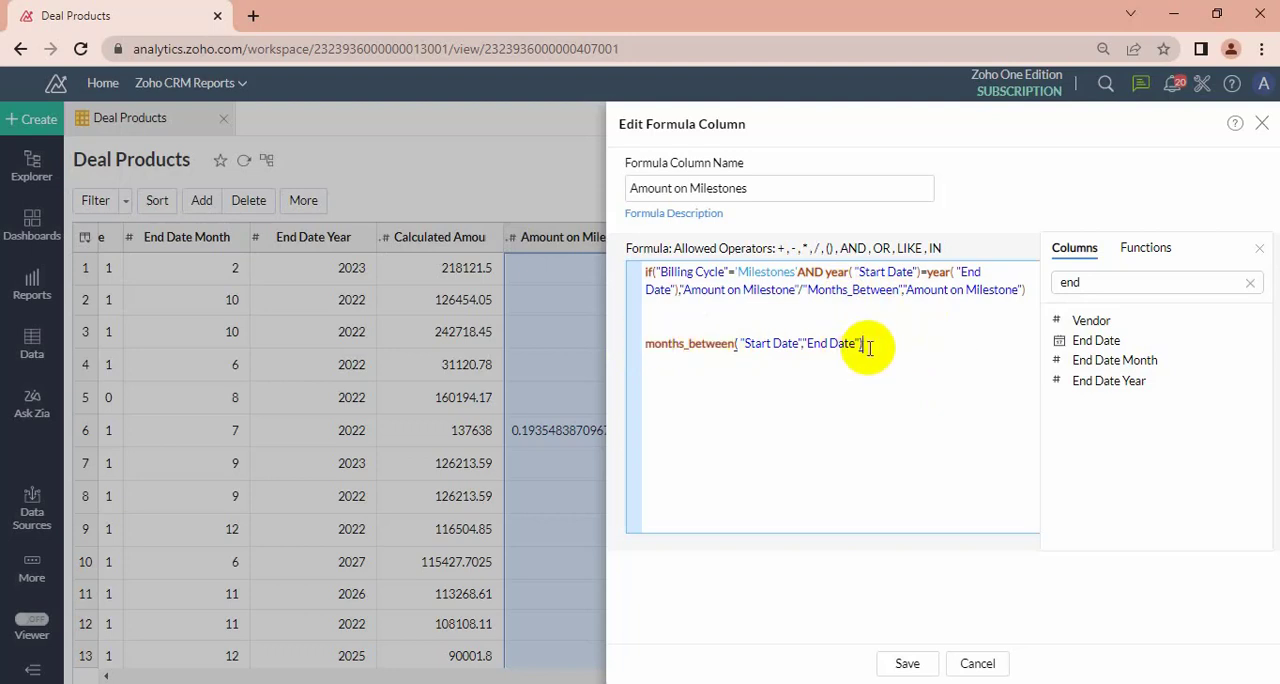
# Delete the months_between() line below the if() formula and save the Amount on Milestones formula column.
pyautogui.moveTo(864, 345); pyautogui.dragTo(636, 352)
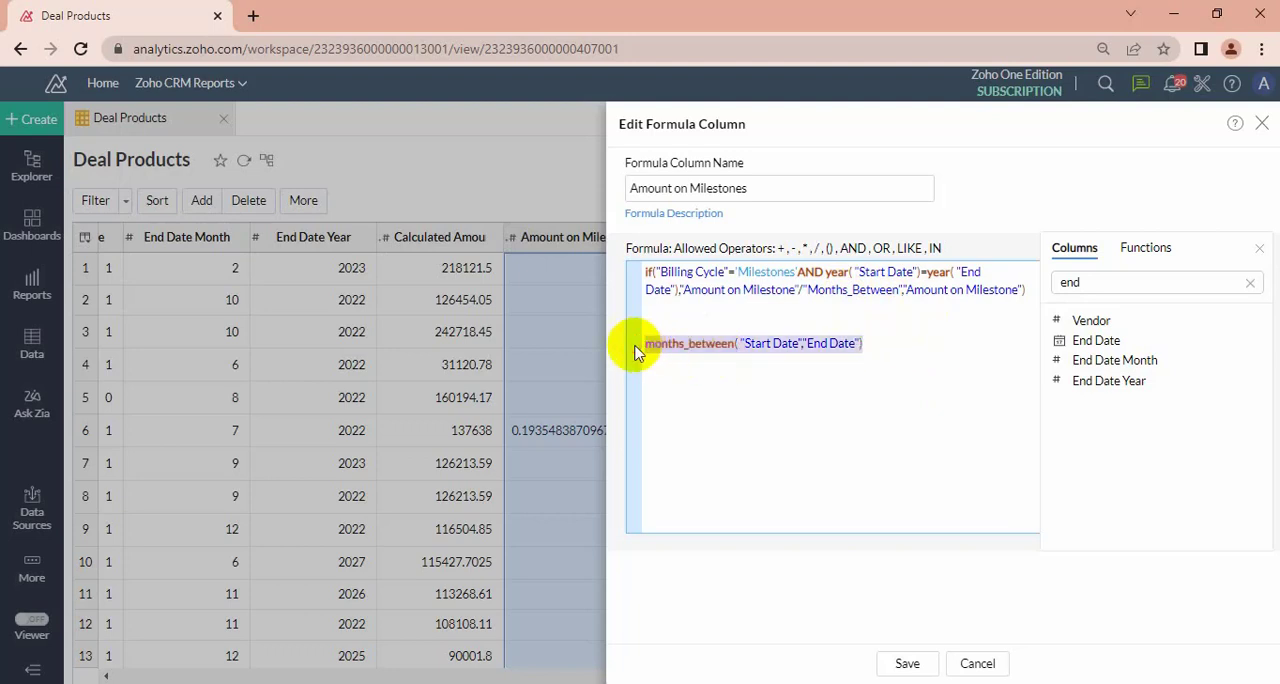
pyautogui.press('BackSpace')
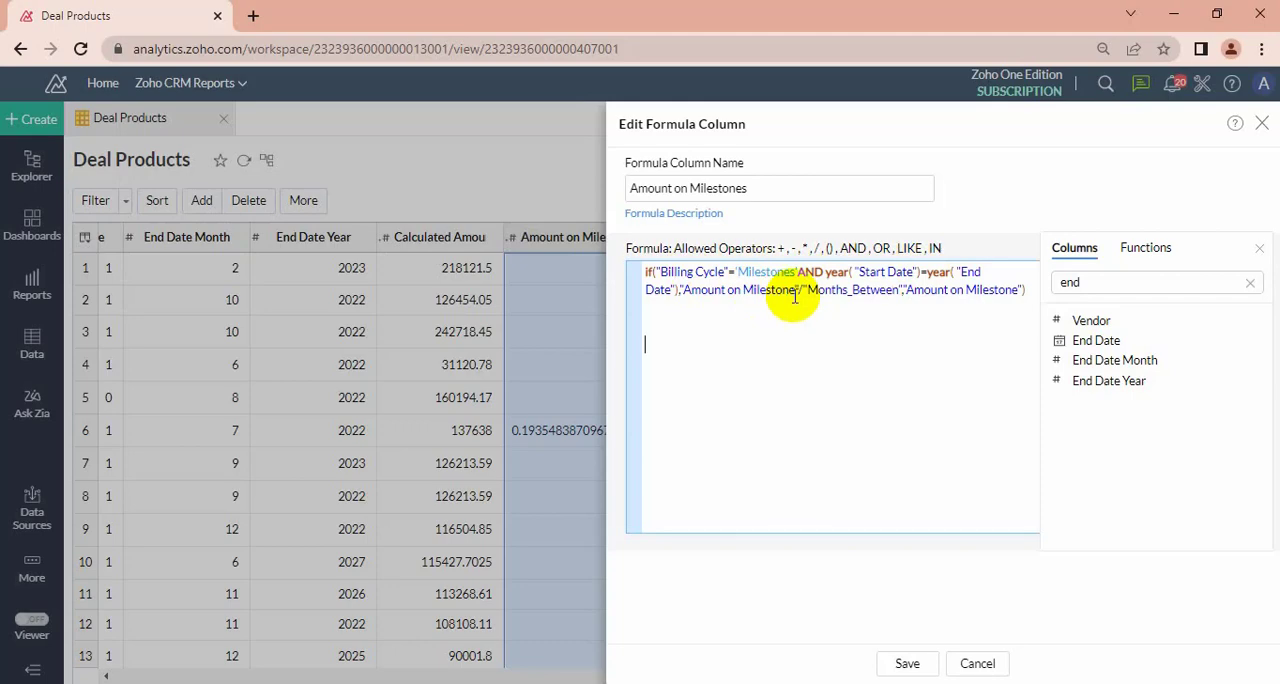
pyautogui.click(916, 667)
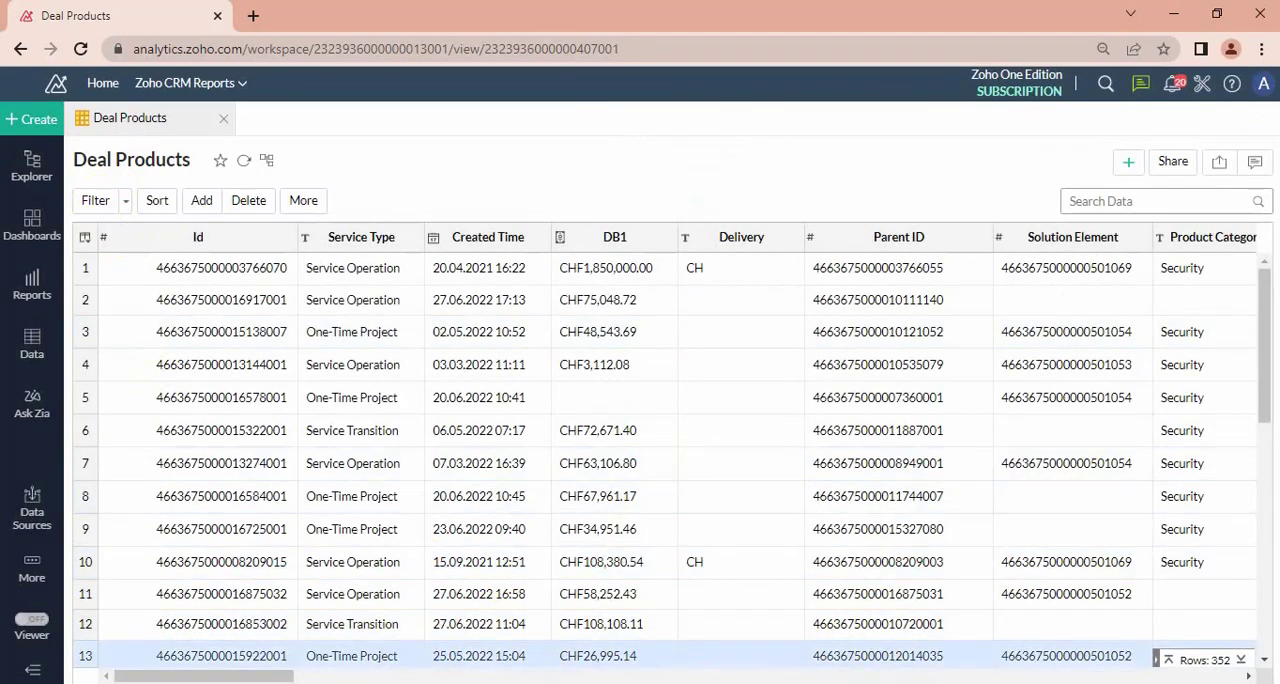
# Filter the Deal Products table to rows whose Billing Cycle contains milestones.
pyautogui.moveTo(188, 676); pyautogui.dragTo(531, 672)
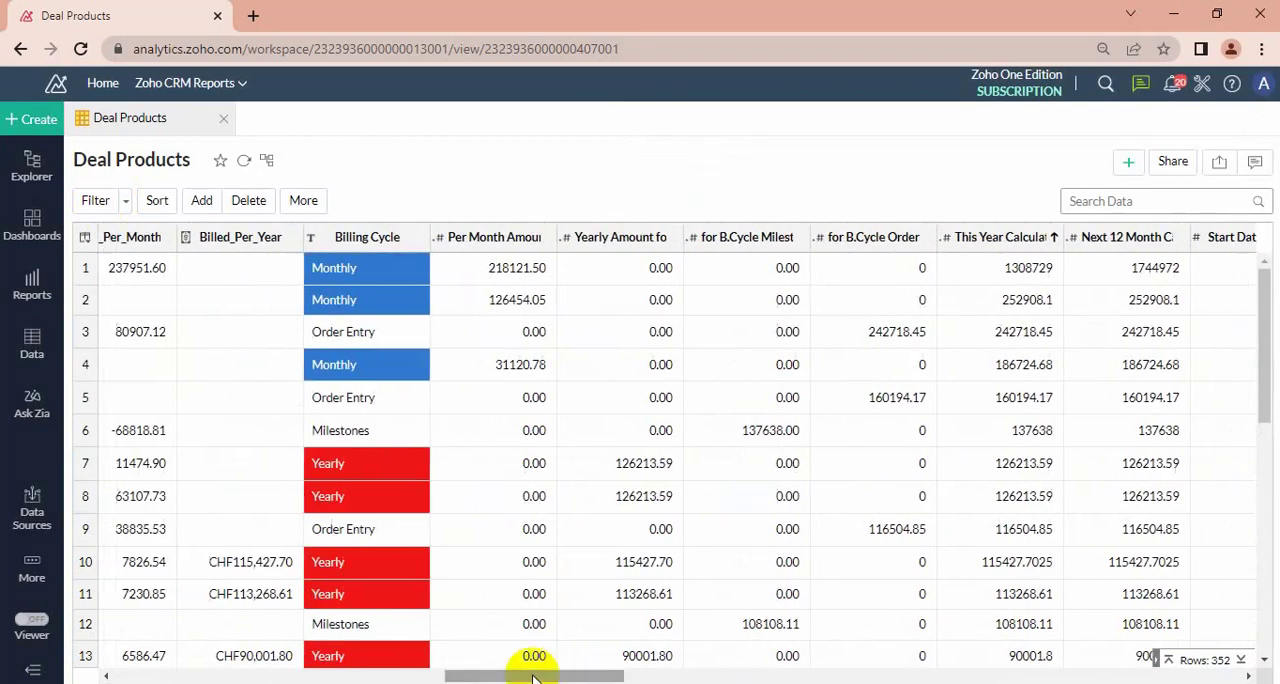
pyautogui.click(93, 202)
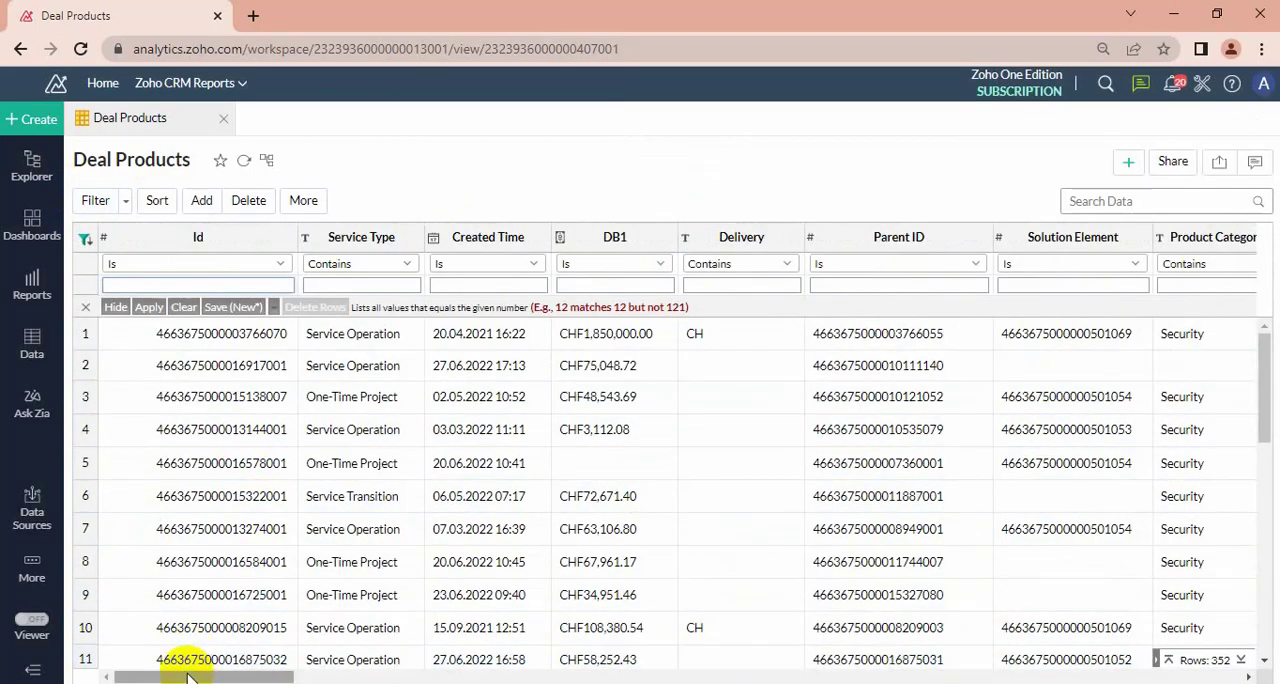
pyautogui.moveTo(186, 672); pyautogui.dragTo(470, 675)
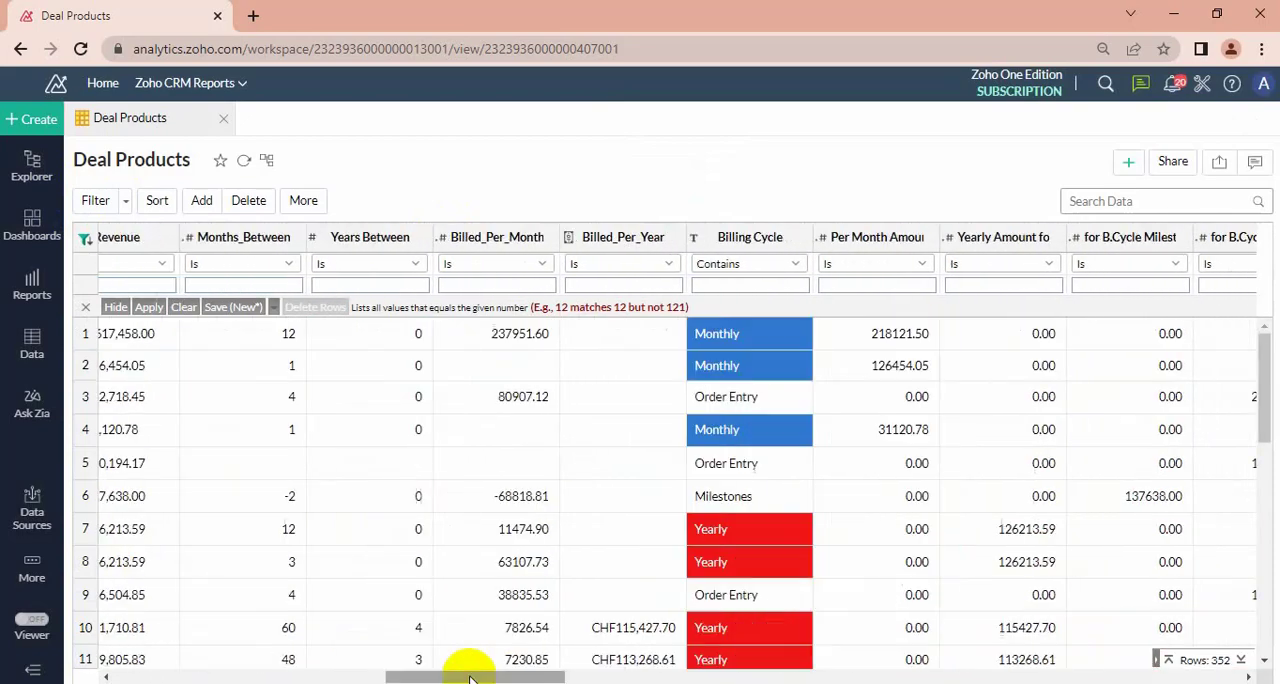
pyautogui.click(752, 285)
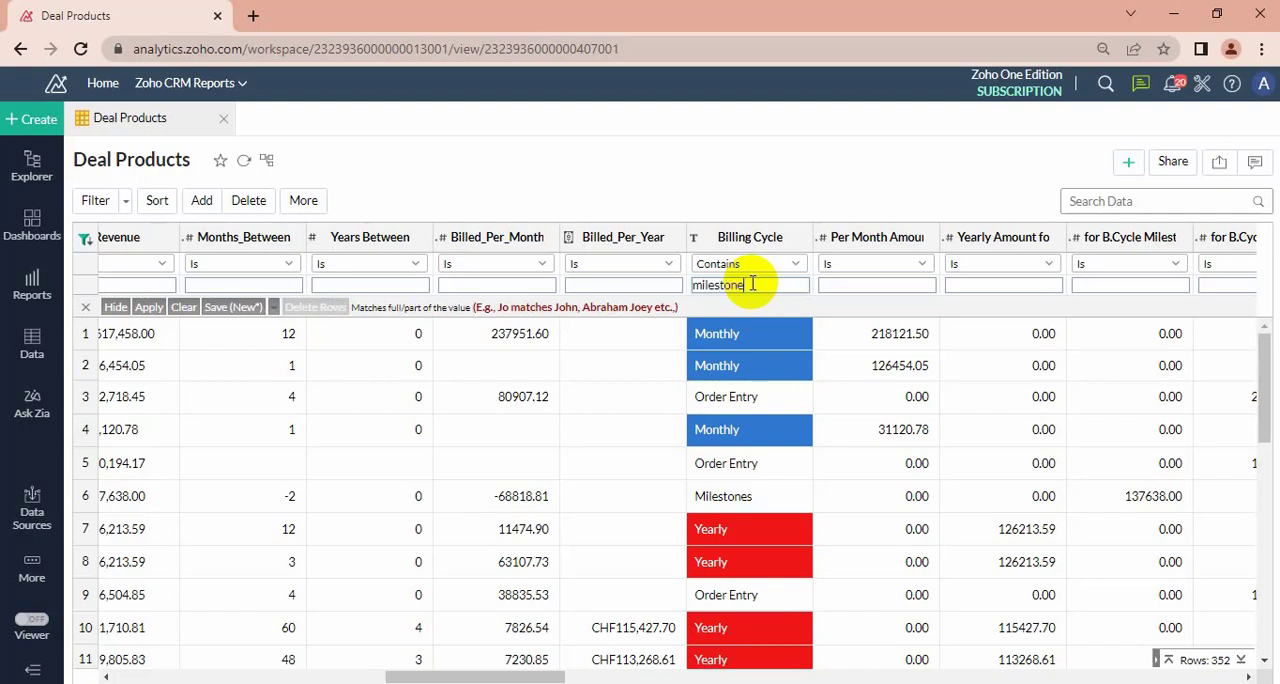
pyautogui.press('Return')
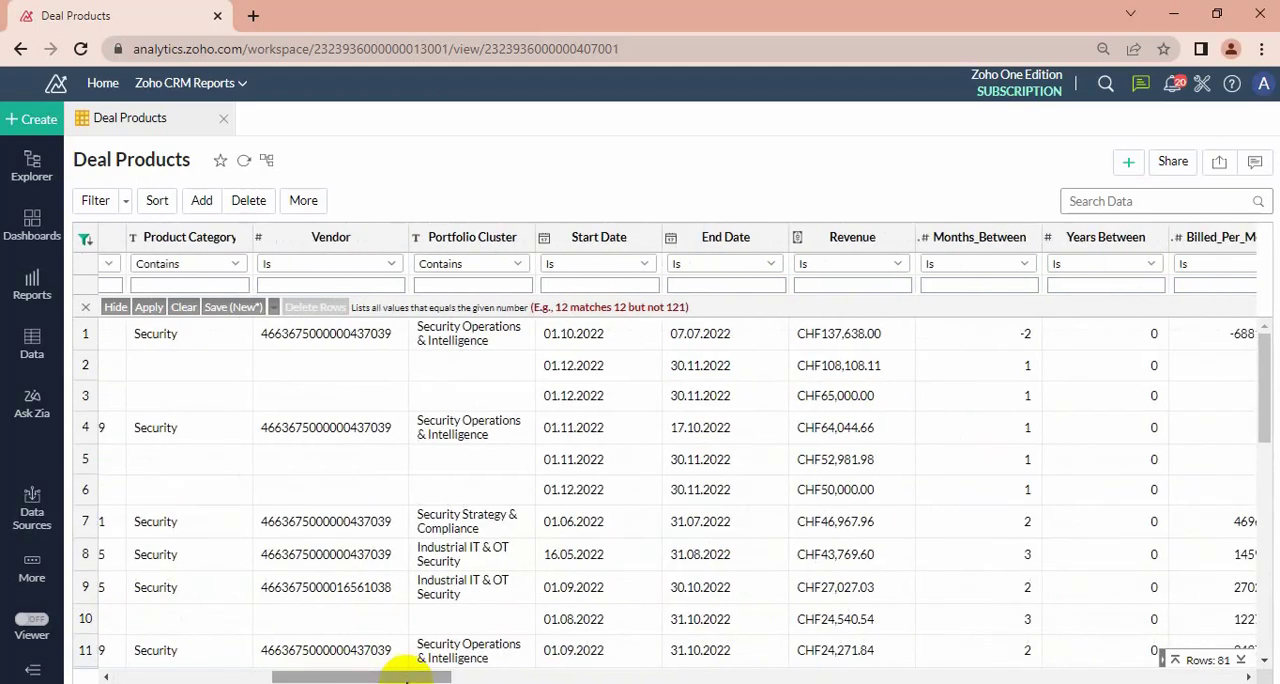
# Examine the Amount on Milestones values of the filtered rows against the Months_Between, Billed_Per_Month, date and Calculated Amount columns.
pyautogui.moveTo(406, 677); pyautogui.dragTo(762, 677)
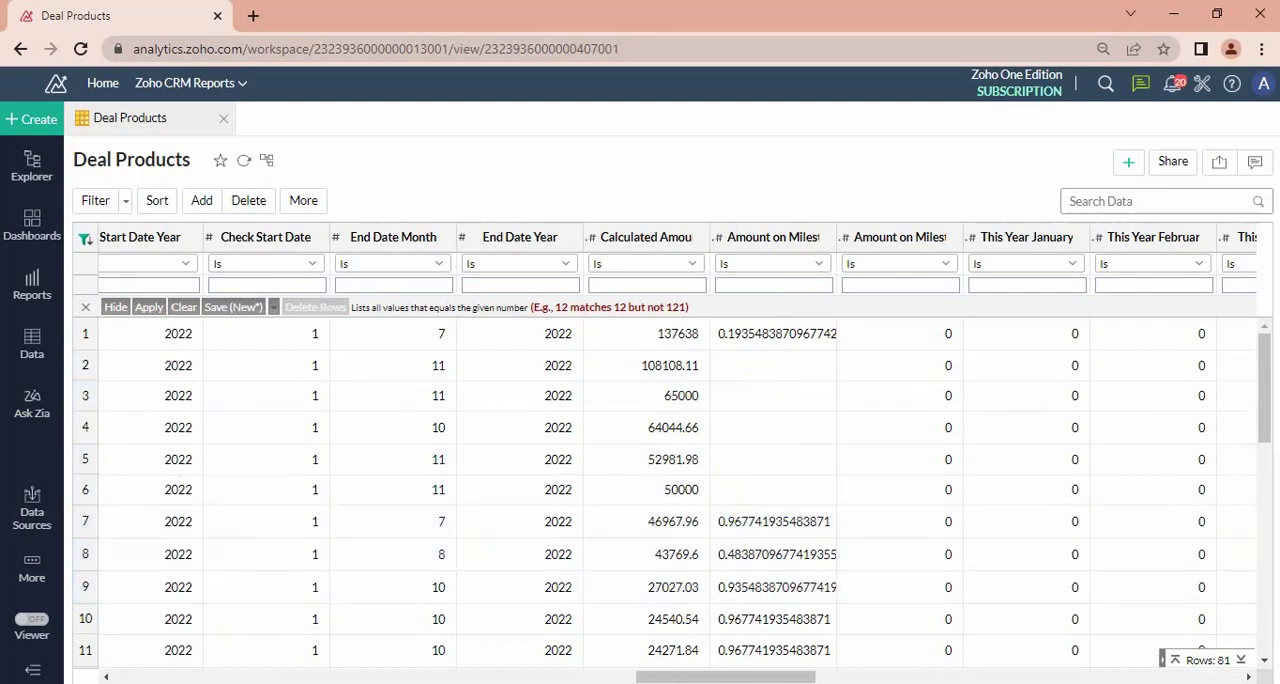
pyautogui.moveTo(643, 677); pyautogui.dragTo(632, 678)
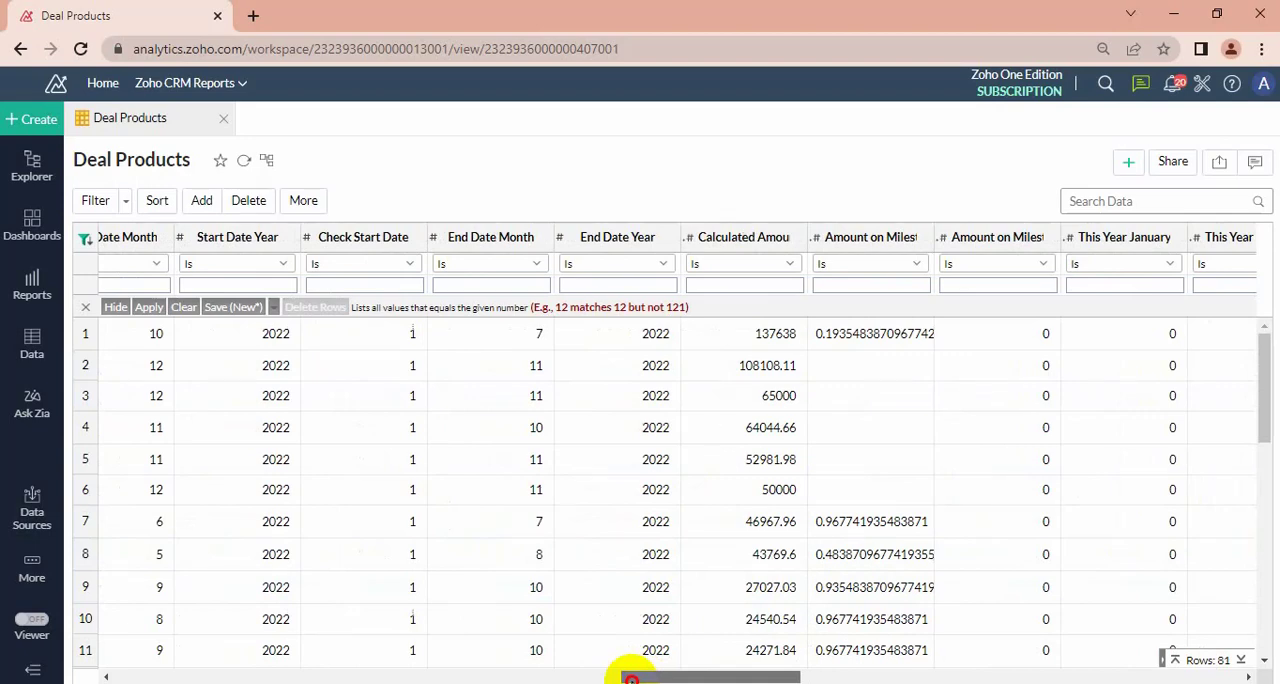
pyautogui.moveTo(632, 678); pyautogui.dragTo(472, 678)
pyautogui.moveTo(478, 677); pyautogui.dragTo(436, 677)
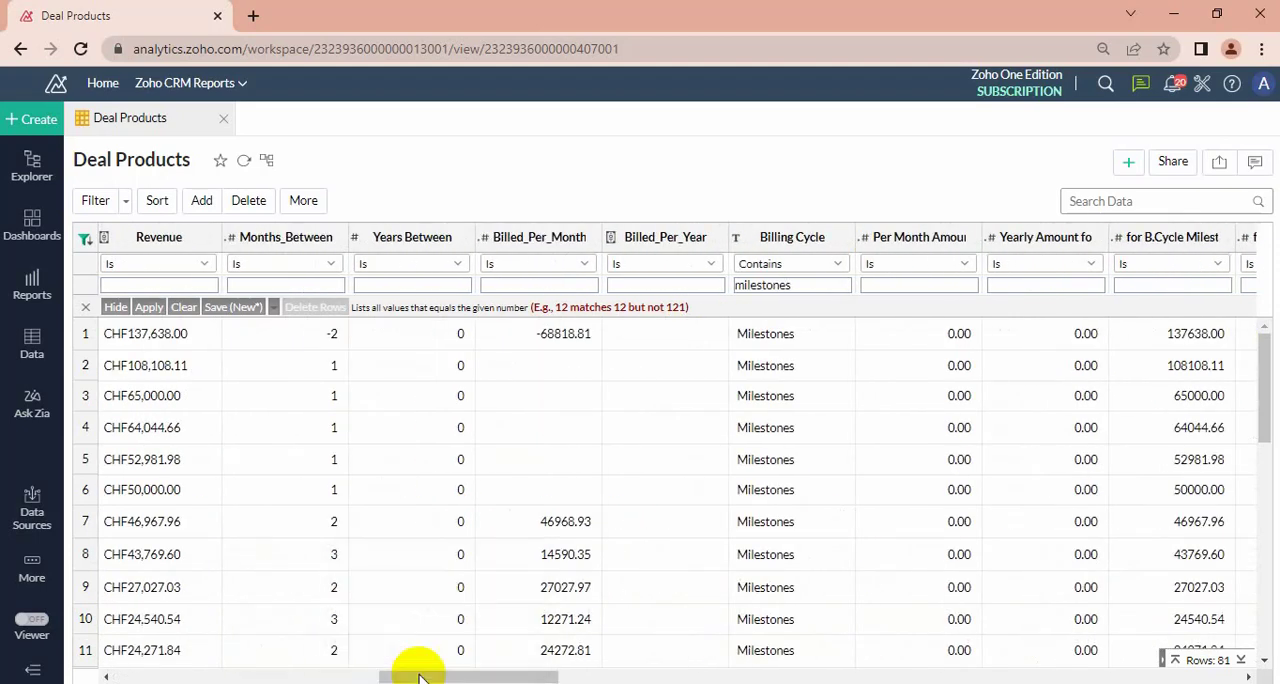
pyautogui.moveTo(552, 677); pyautogui.dragTo(563, 678)
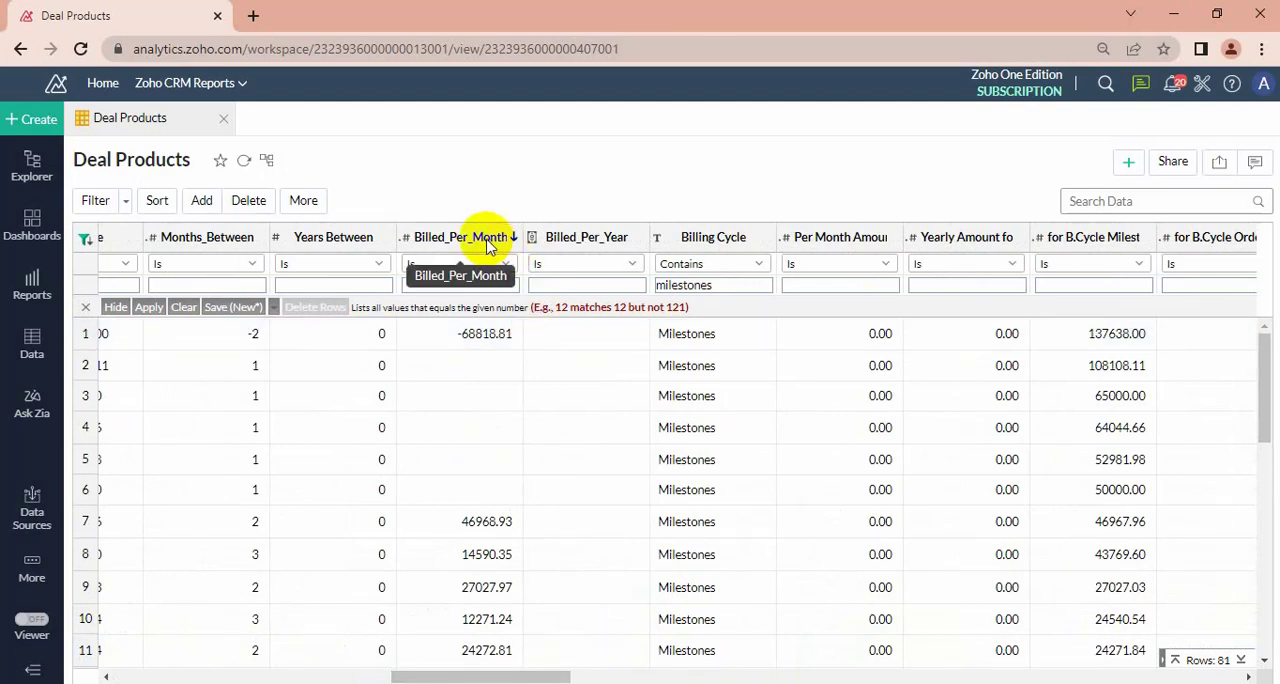
pyautogui.moveTo(478, 677); pyautogui.dragTo(688, 678)
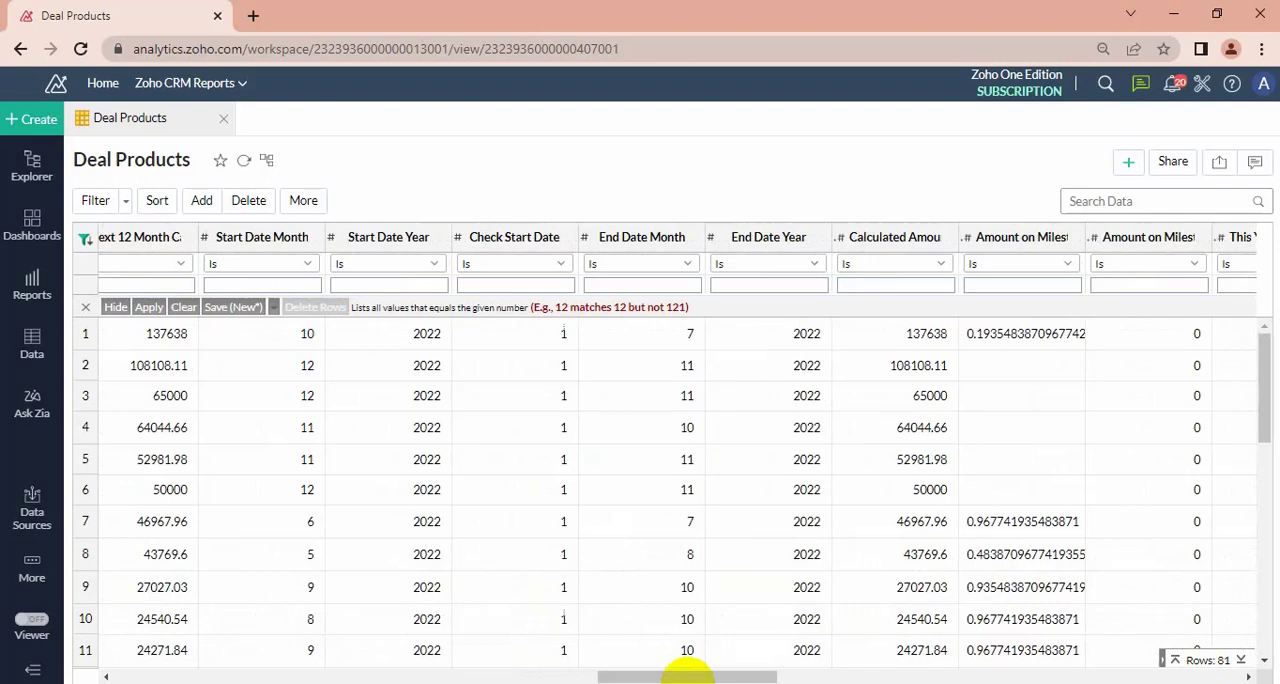
pyautogui.moveTo(688, 676); pyautogui.dragTo(730, 680)
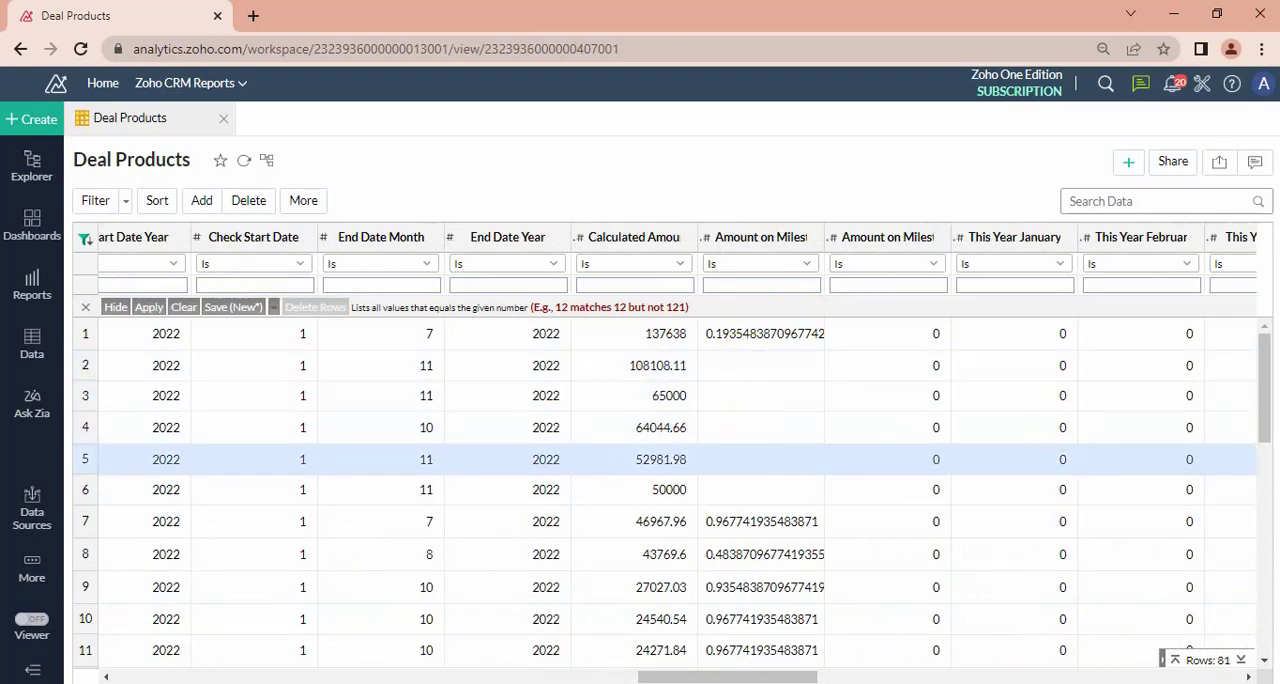
pyautogui.moveTo(1265, 397); pyautogui.dragTo(1265, 500)
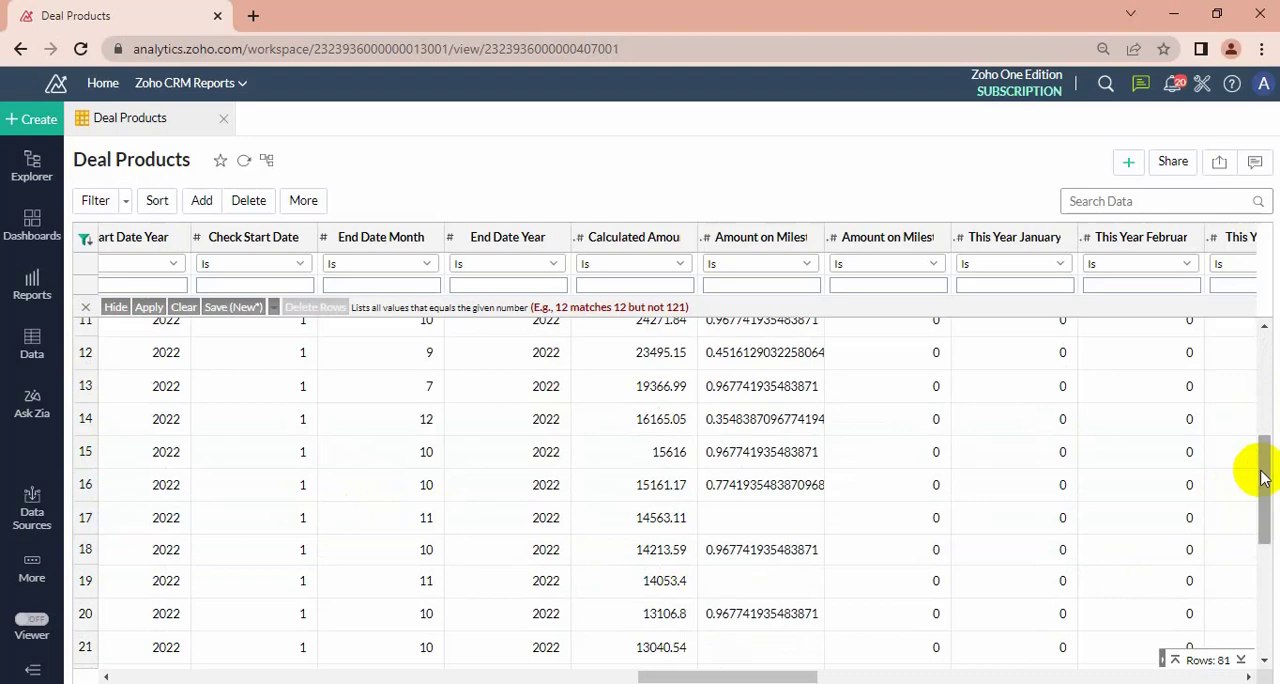
pyautogui.moveTo(1262, 462); pyautogui.dragTo(1229, 360)
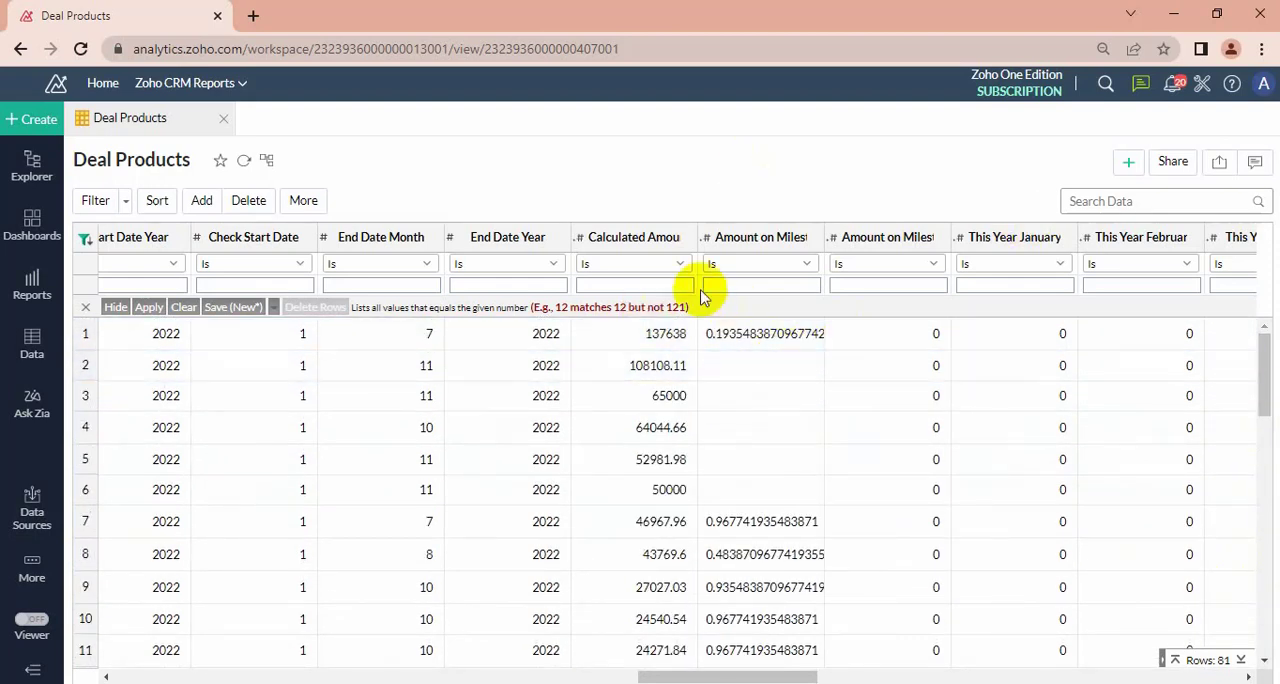
# Open the formula of the This Year January column for editing.
pyautogui.click(1013, 244)
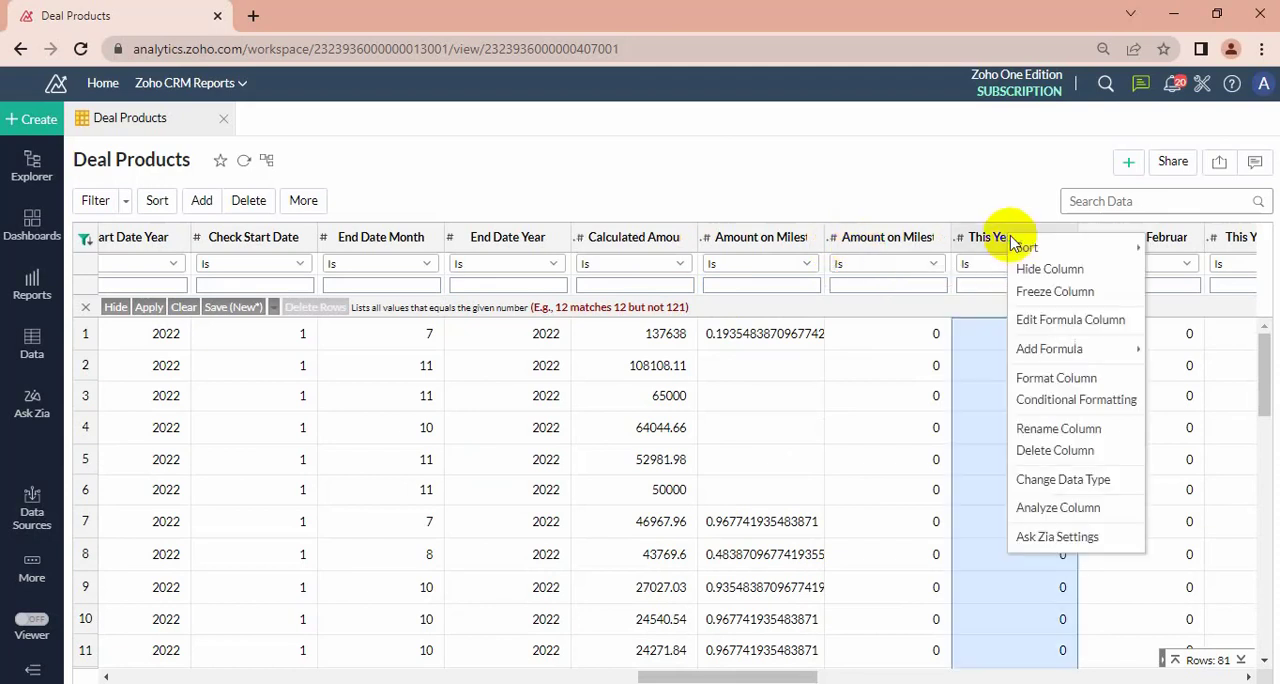
pyautogui.moveTo(1030, 348)
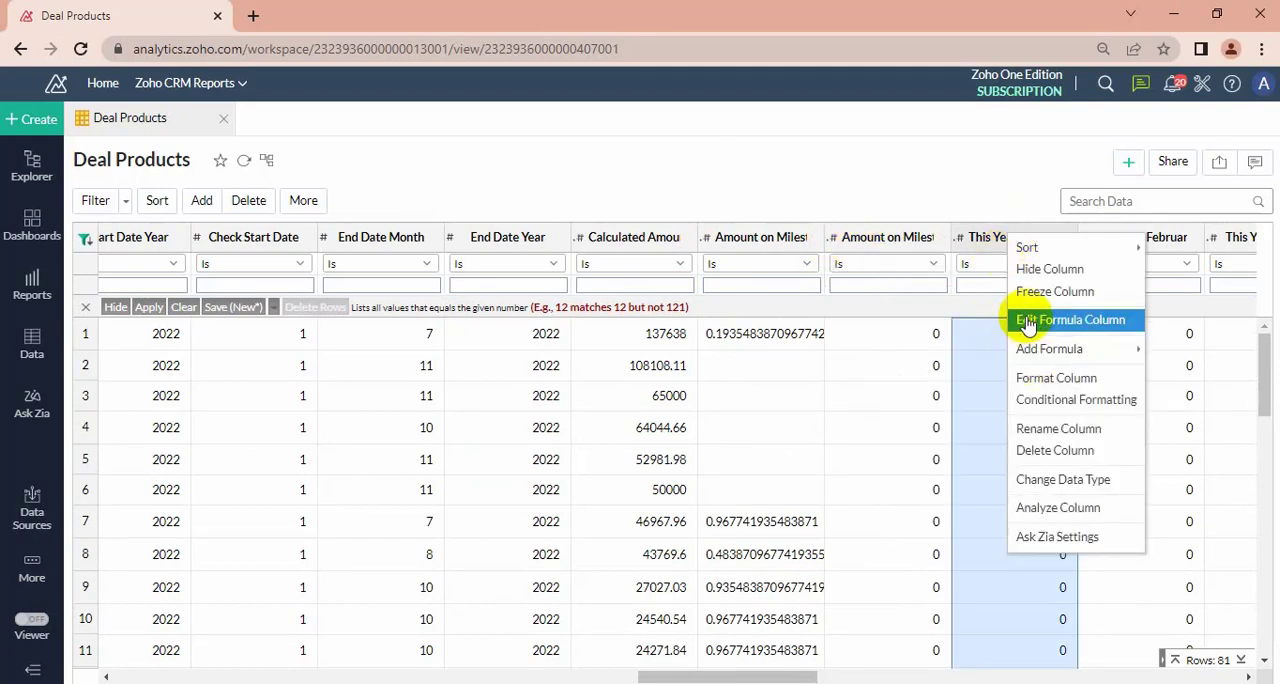
pyautogui.click(1027, 320)
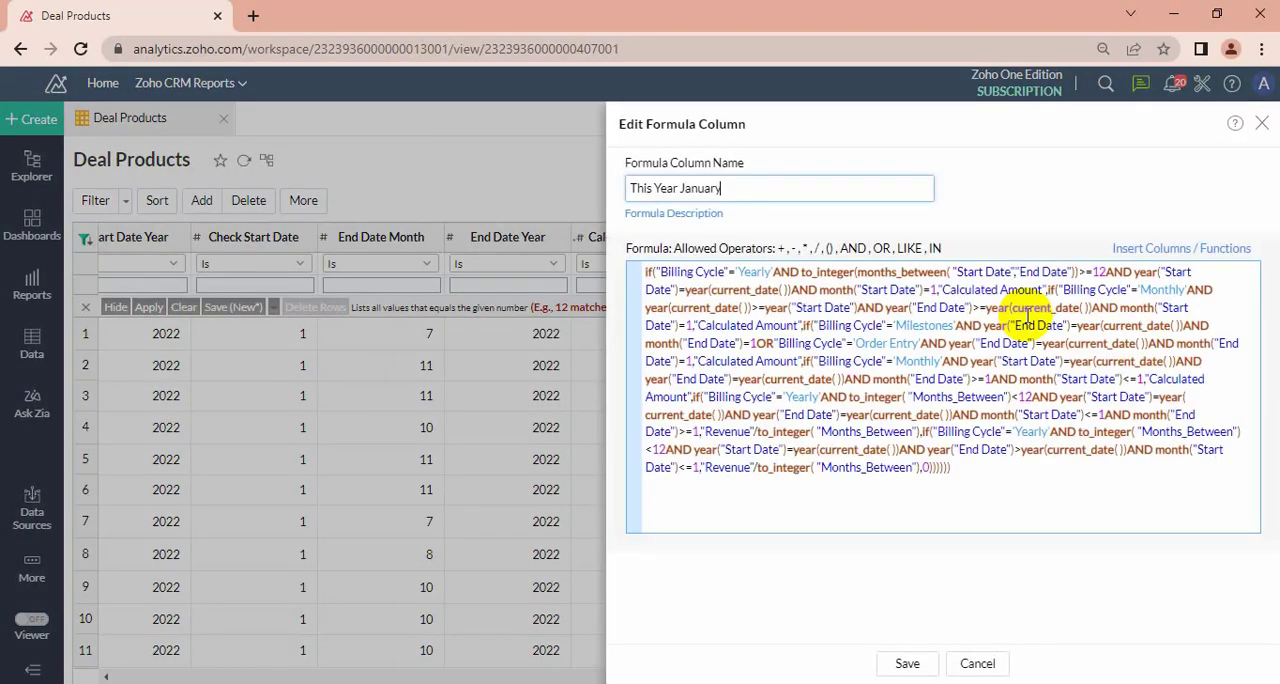